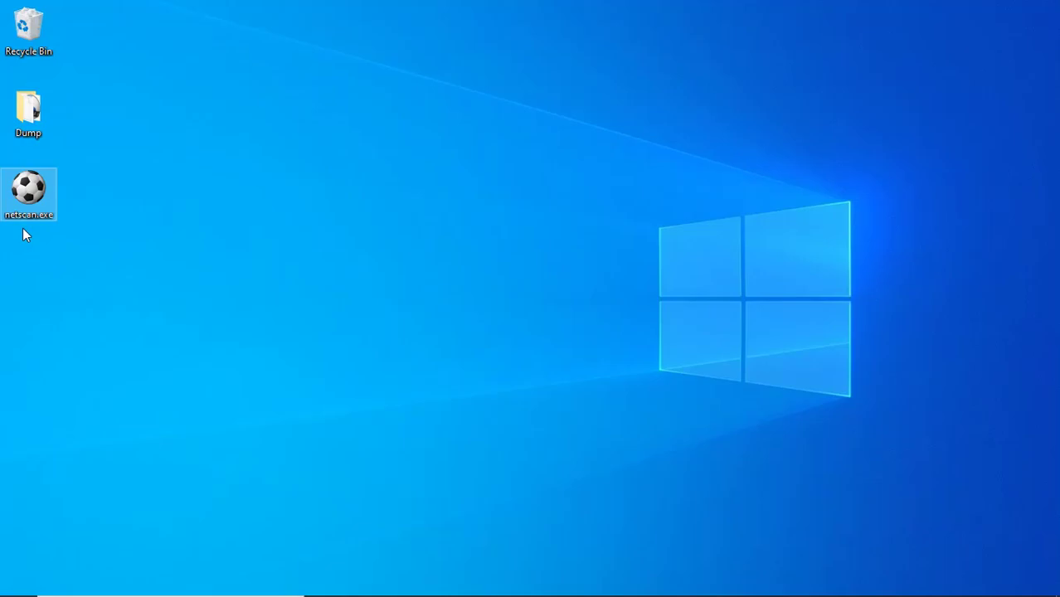
# Launch netscan.exe, then restore, reposition and enlarge its window on the desktop.
pyautogui.click(144, 243)
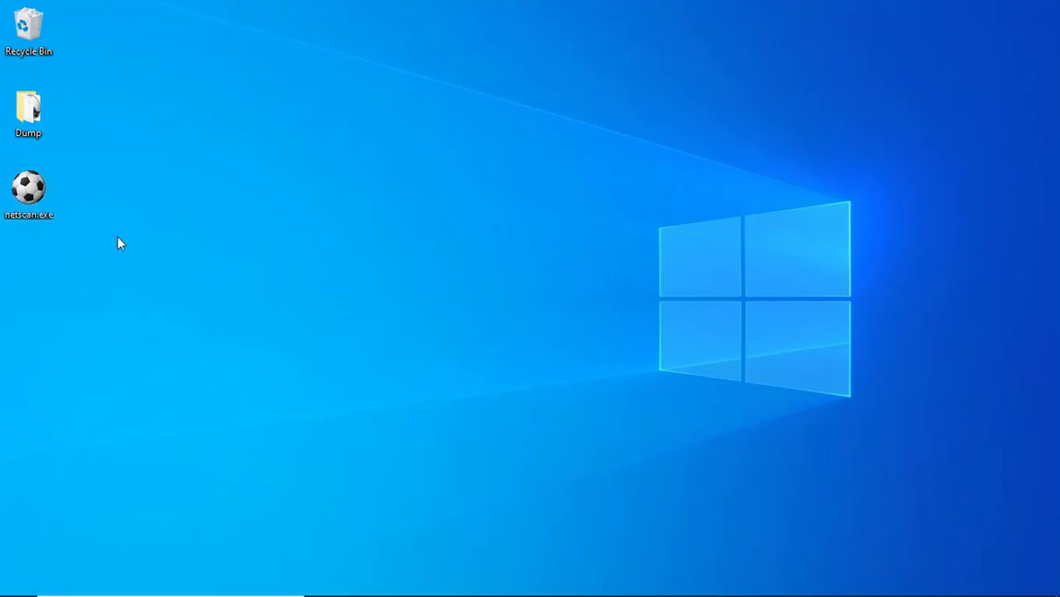
pyautogui.doubleClick(37, 192)
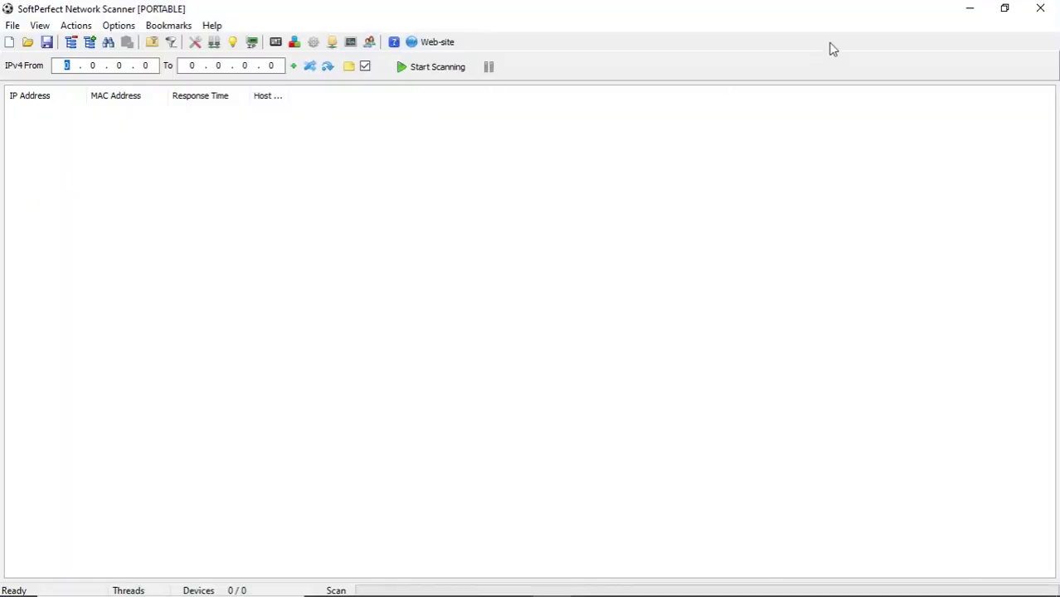
pyautogui.click(1005, 11)
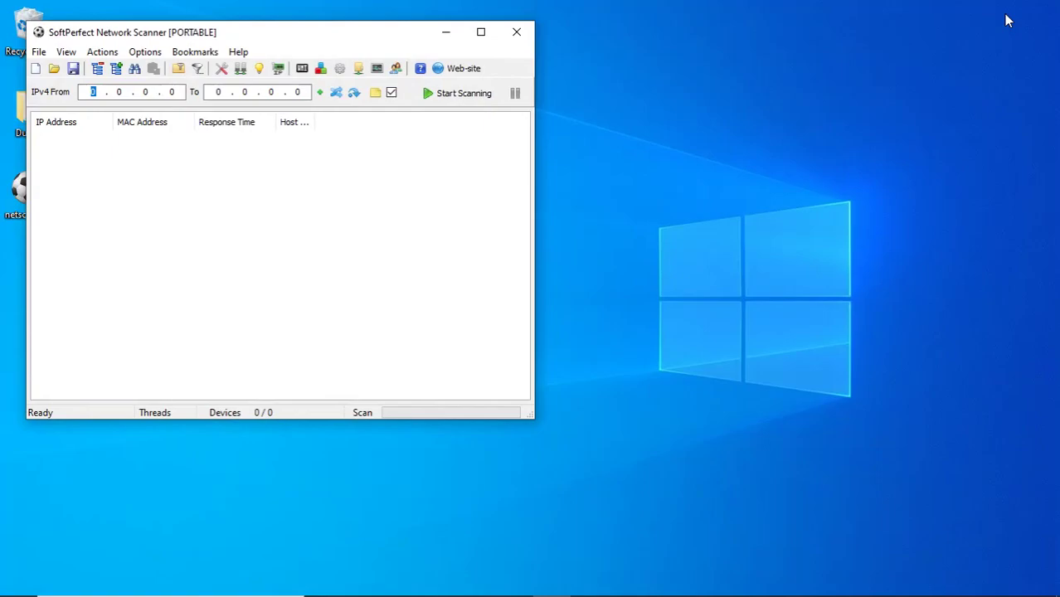
pyautogui.moveTo(336, 39); pyautogui.dragTo(419, 38)
pyautogui.moveTo(616, 419); pyautogui.dragTo(882, 521)
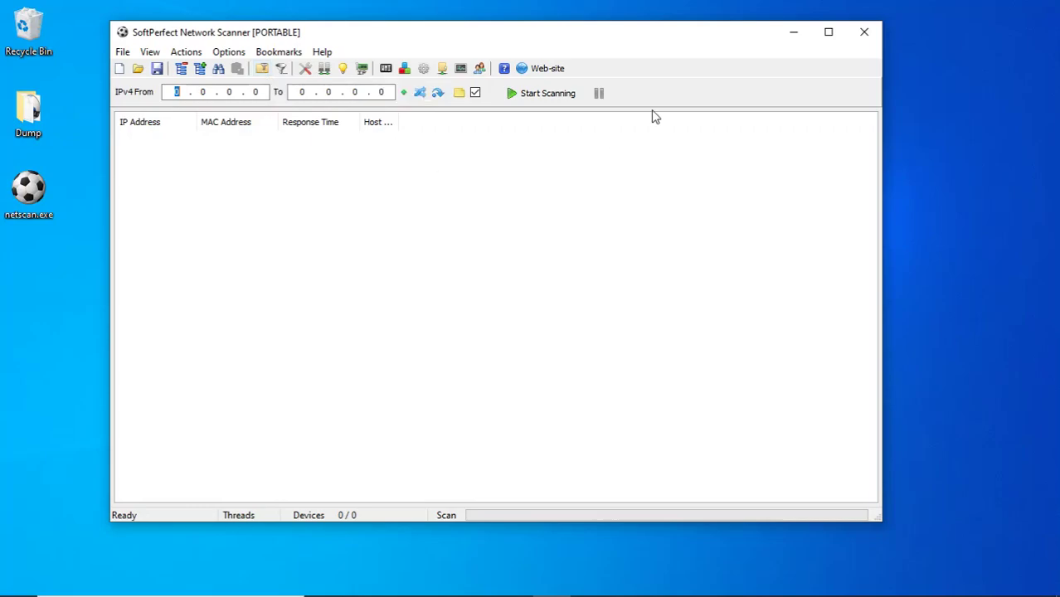
# Open Options at the General settings and focus the ping timeout field.
pyautogui.click(305, 70)
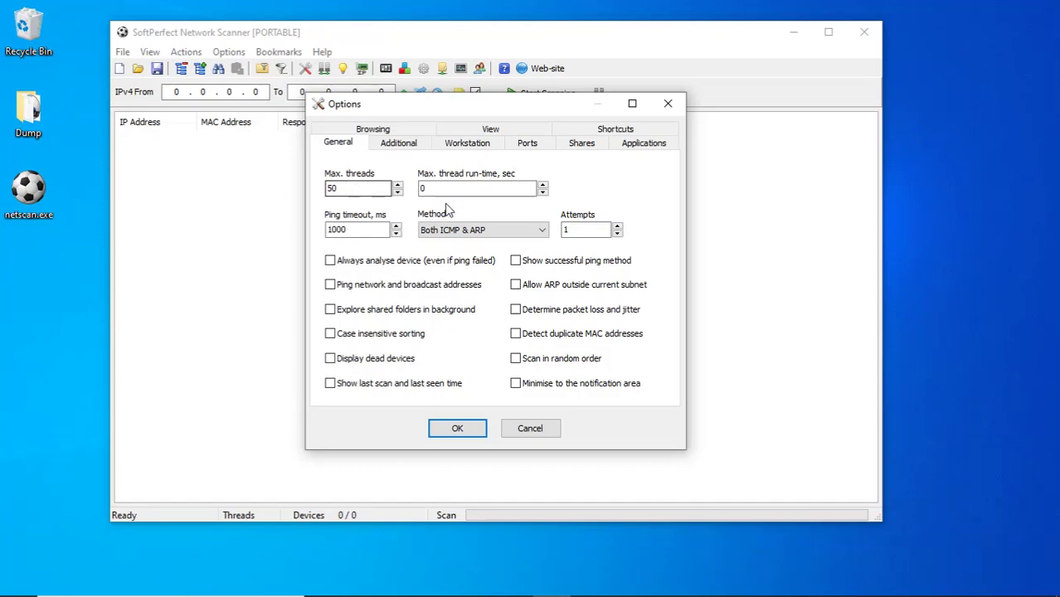
pyautogui.click(340, 229)
# On the Workstation tab, enable Windows version, logged-on users and computer uptime lookups.
pyautogui.click(467, 143)
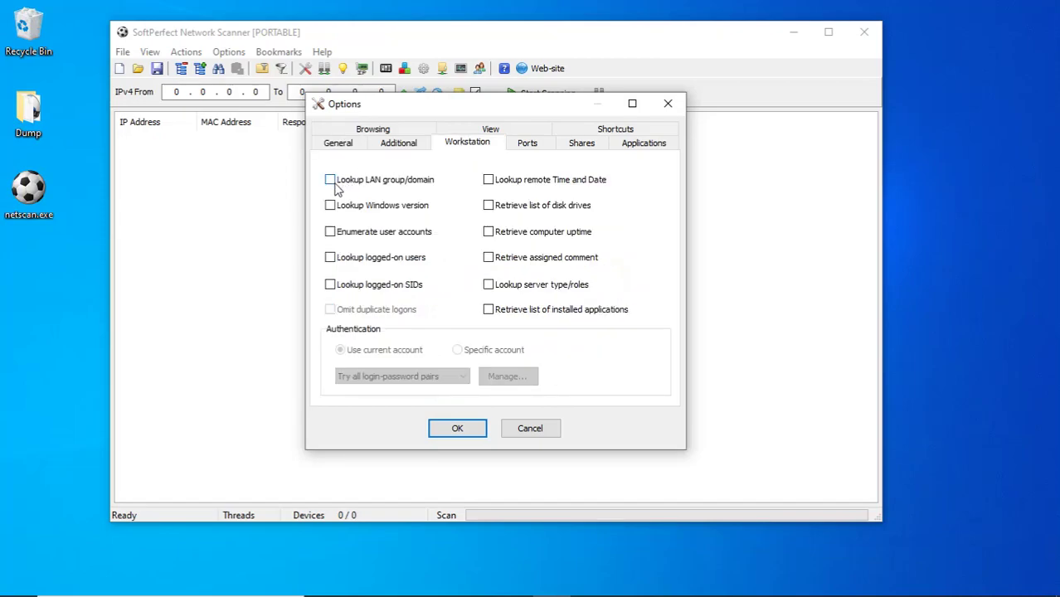
pyautogui.click(330, 206)
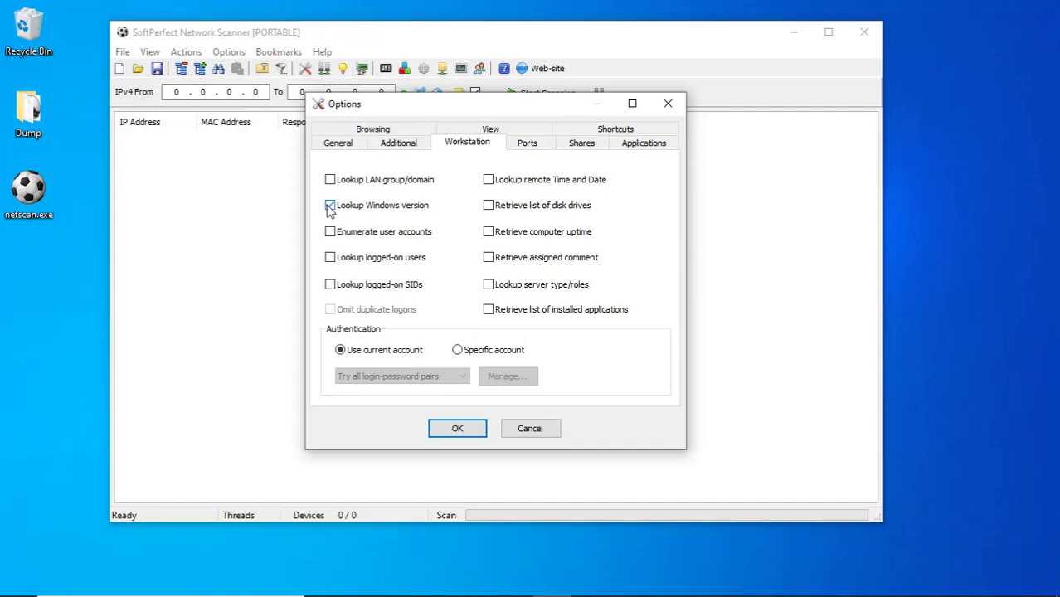
pyautogui.click(330, 258)
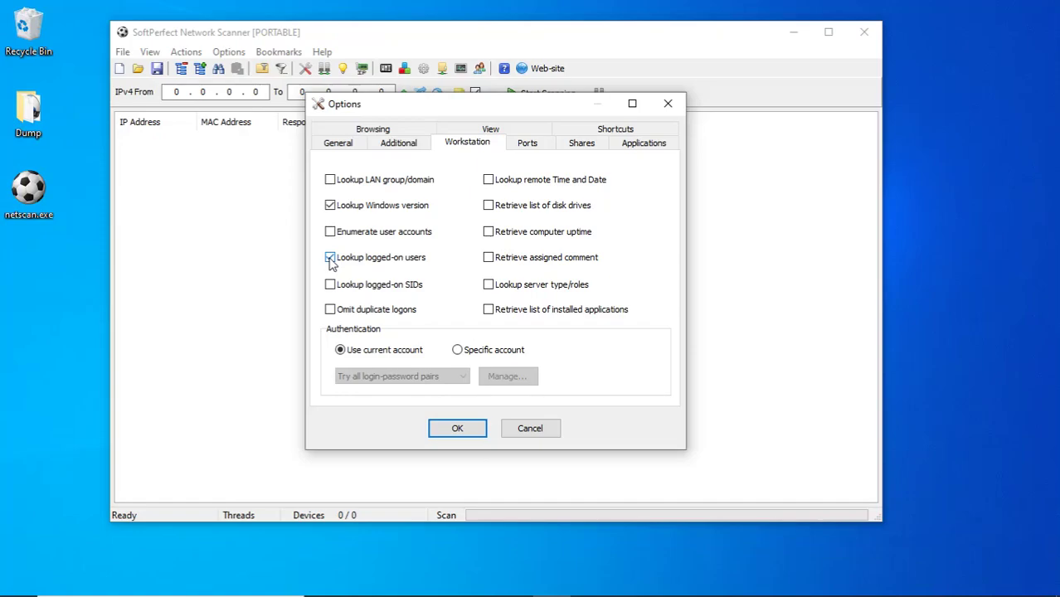
pyautogui.click(490, 237)
pyautogui.click(532, 147)
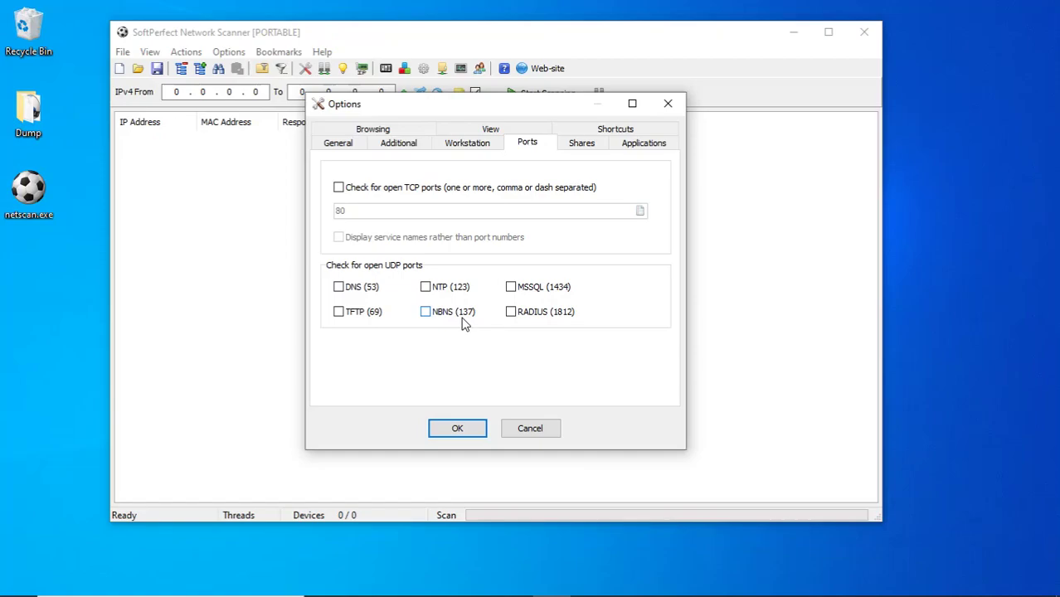
# Move past the Shares settings to the Applications list with its two existing launchers.
pyautogui.click(582, 146)
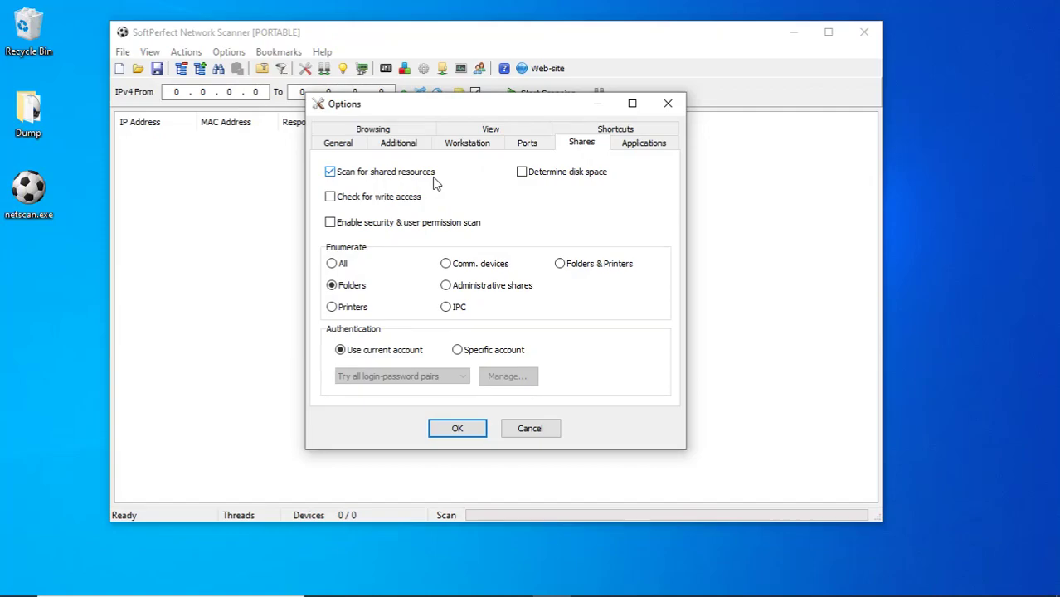
pyautogui.click(639, 147)
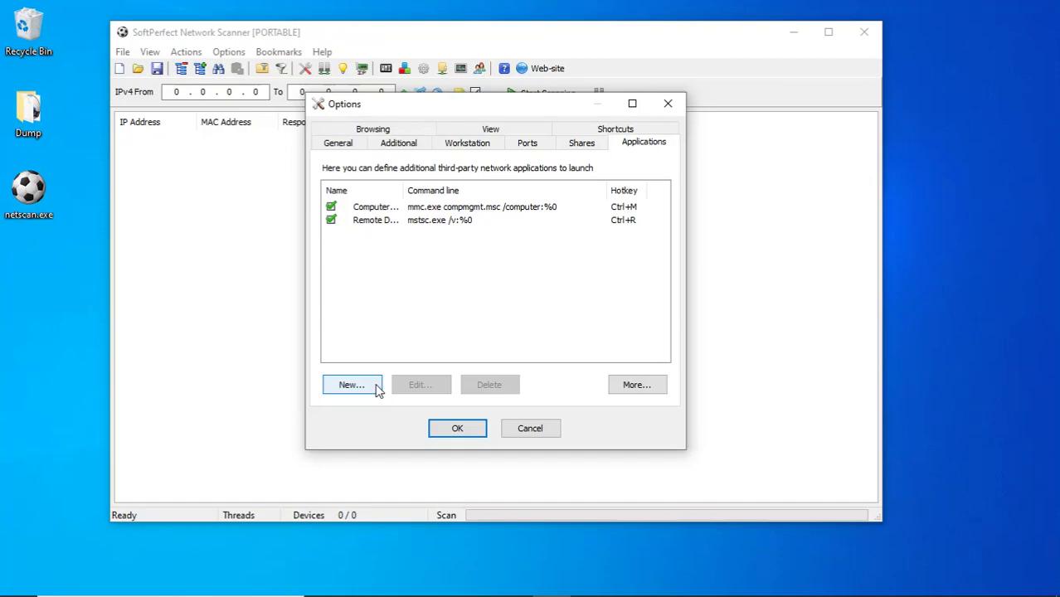
# Add an application titled 'Ping' with command line 'ping %0 -t'.
pyautogui.click(377, 388)
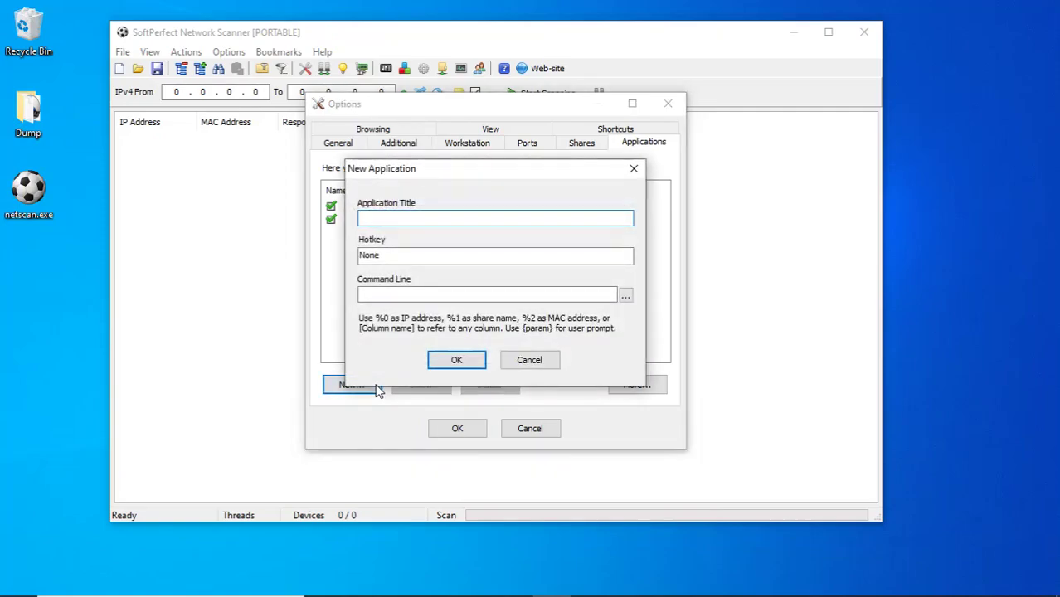
pyautogui.write('Ping')
pyautogui.click(393, 294)
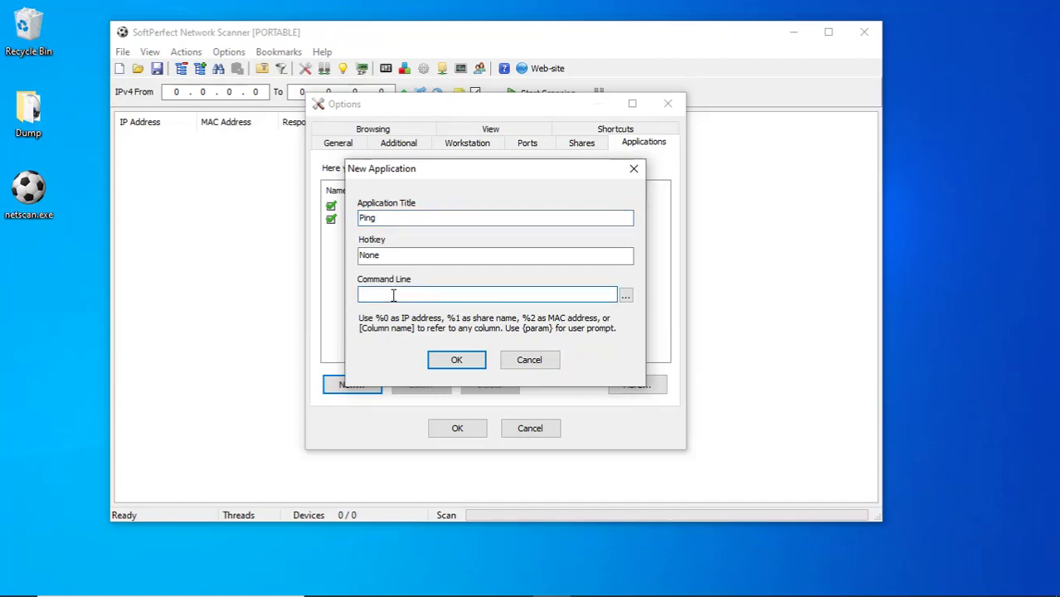
pyautogui.write('ping')
pyautogui.write('%0')
pyautogui.write('-t')
pyautogui.click(457, 360)
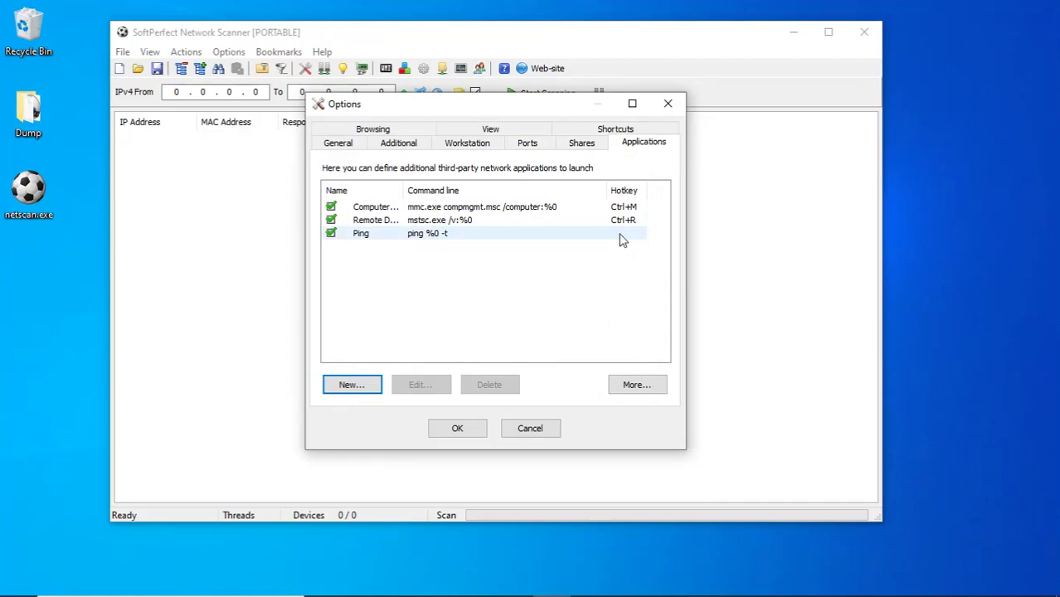
# Review the Browsing, View and Shortcuts tabs, then apply and close Options.
pyautogui.click(367, 131)
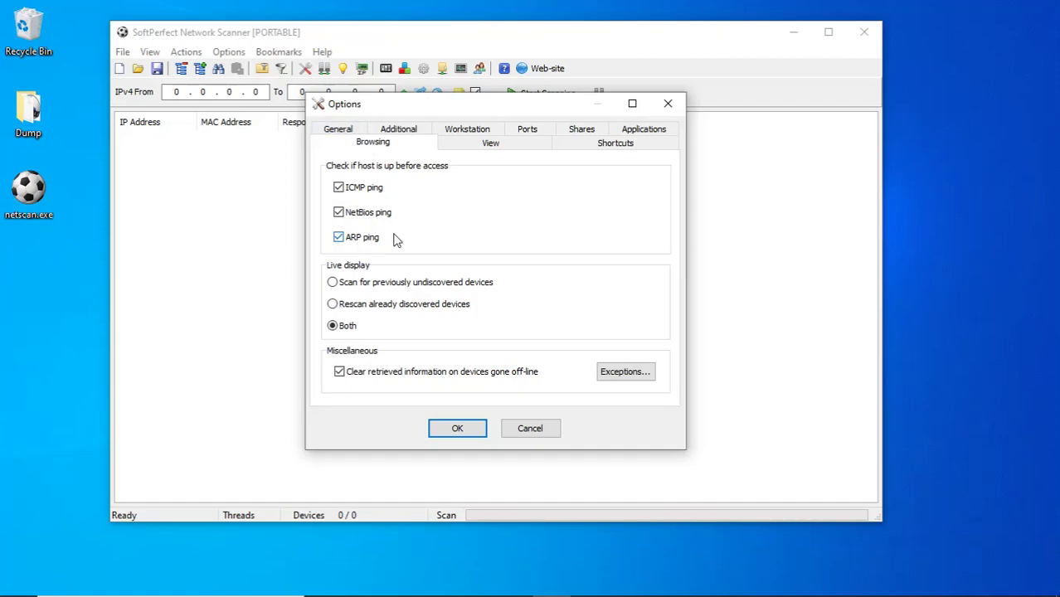
pyautogui.click(494, 142)
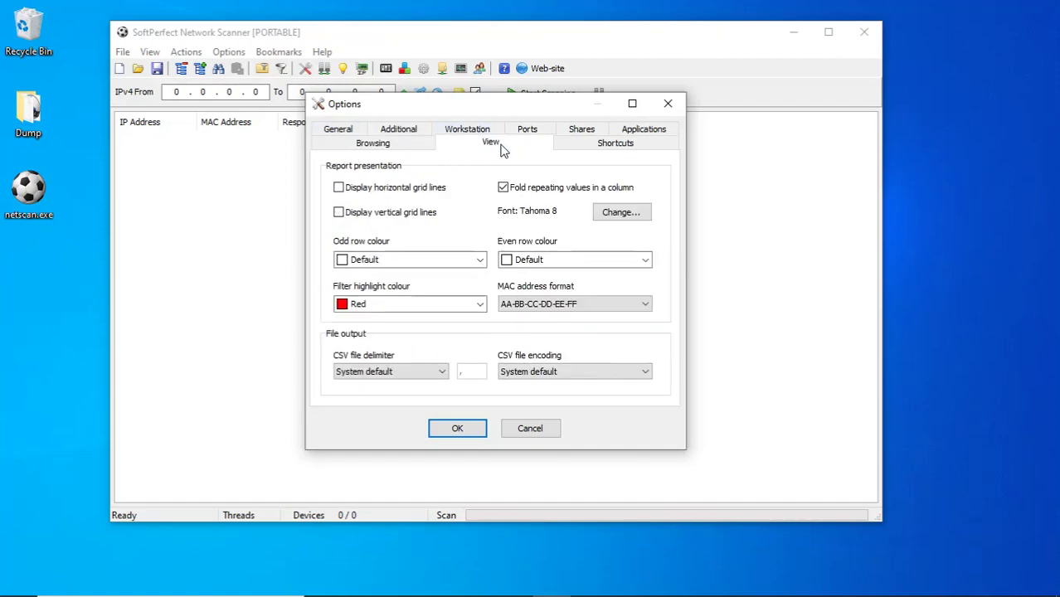
pyautogui.click(611, 144)
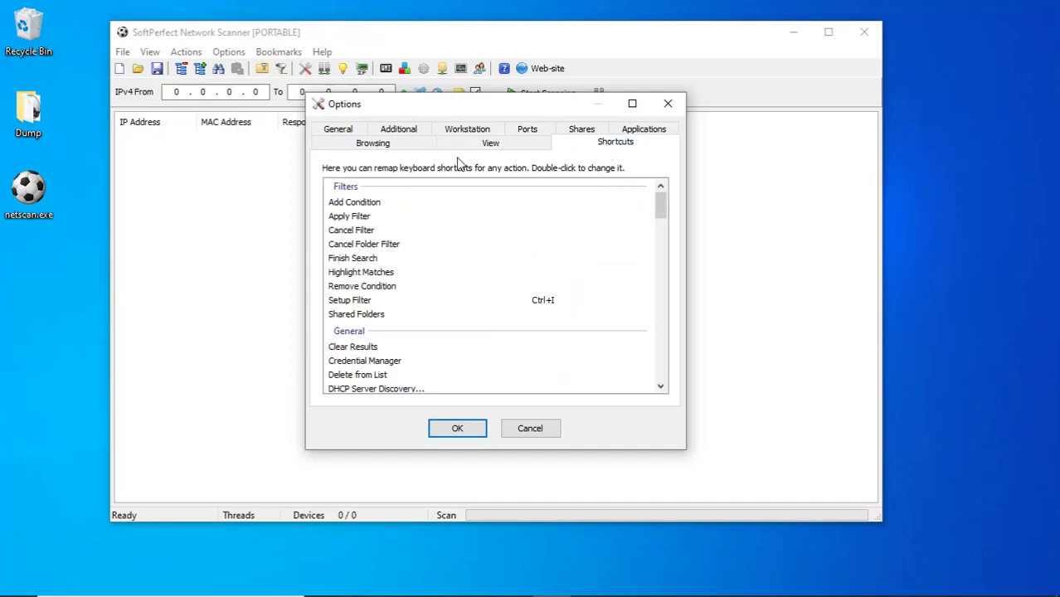
pyautogui.click(466, 428)
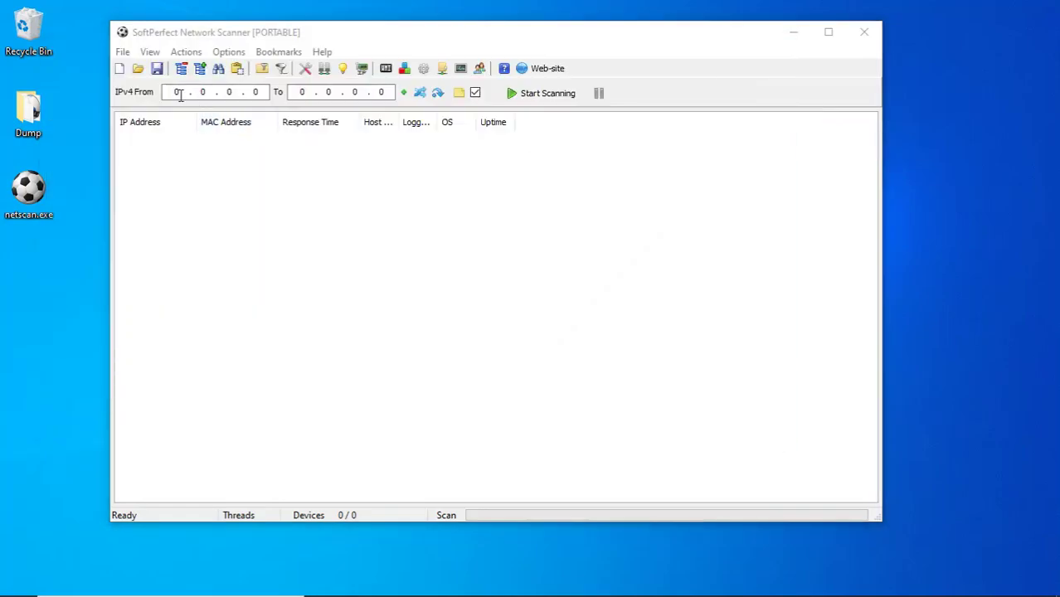
# Focus the scanner window and paste the clipboard IP address 192.168.29.207.
pyautogui.click(175, 92)
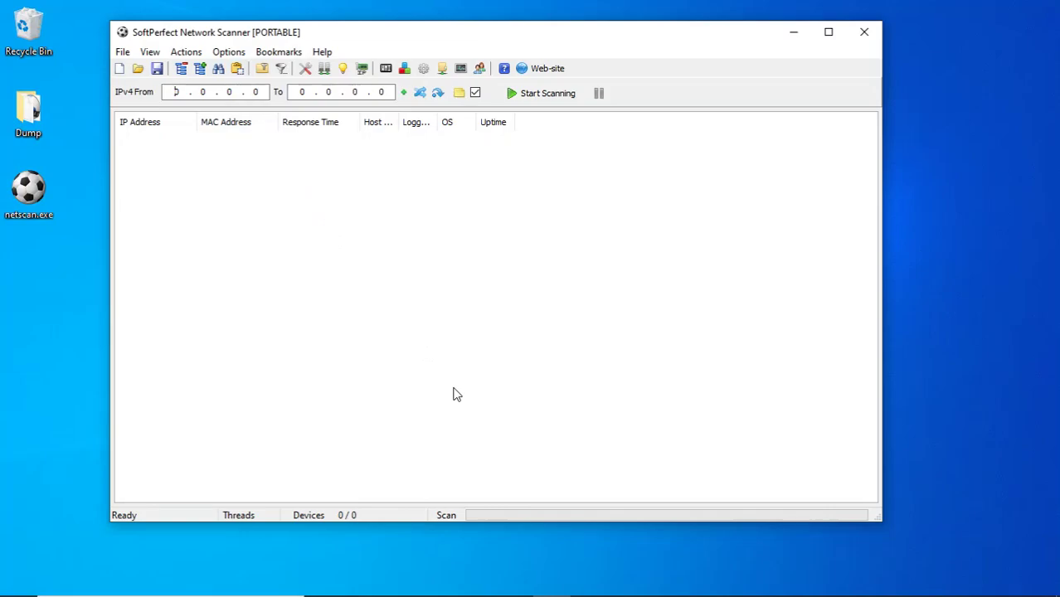
pyautogui.click(238, 69)
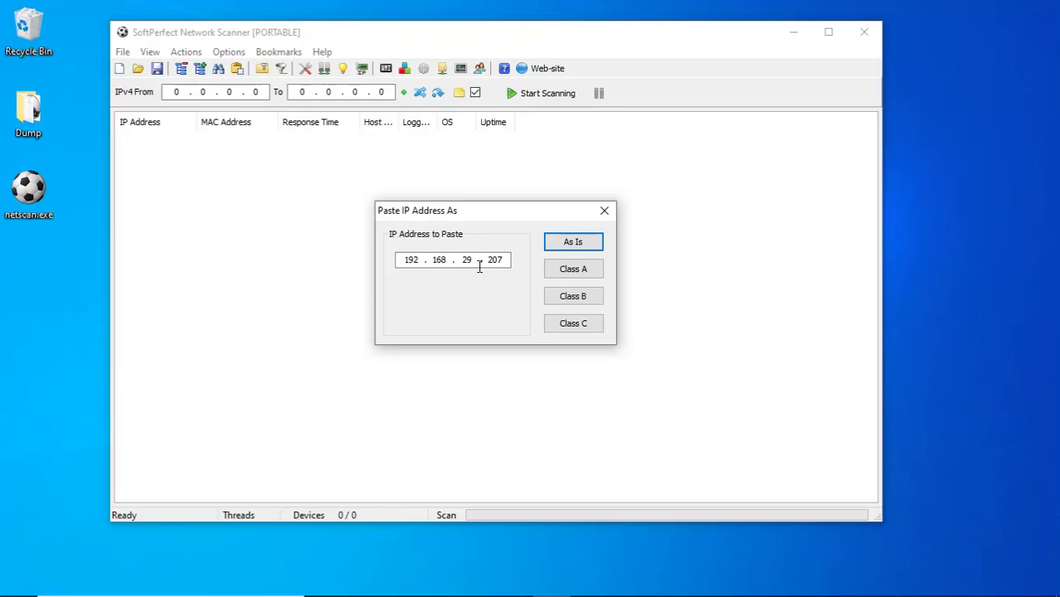
# Paste the address as is, then set the range to 192.168.29.1–192.168.29.254.
pyautogui.click(582, 247)
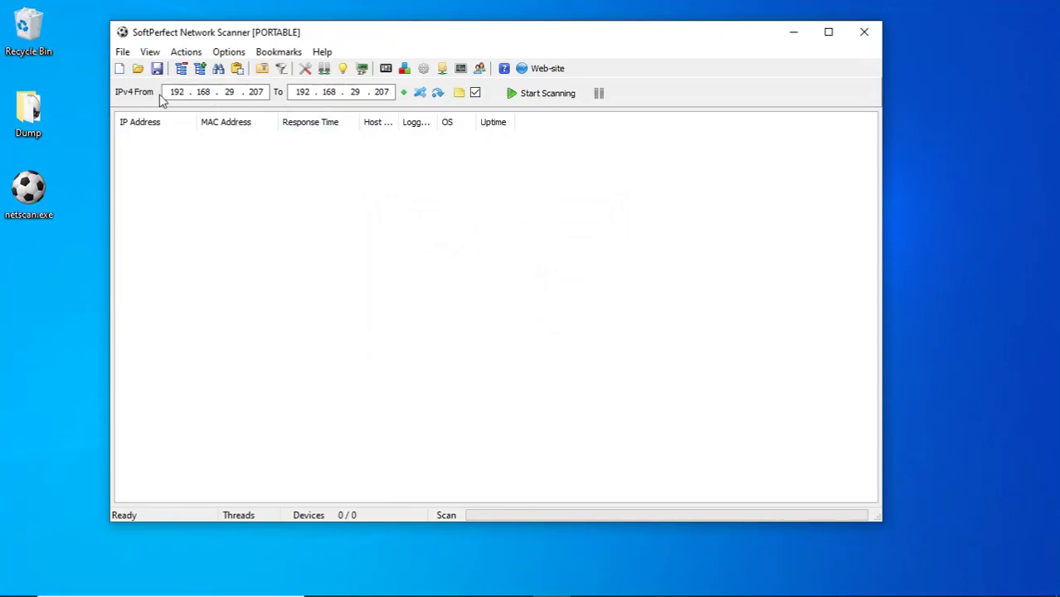
pyautogui.moveTo(262, 92); pyautogui.dragTo(250, 92)
pyautogui.write('1')
pyautogui.moveTo(390, 92); pyautogui.dragTo(382, 93)
pyautogui.write('54')
# Start scanning the range and auto-fit the IP Address and MAC Address columns.
pyautogui.click(527, 95)
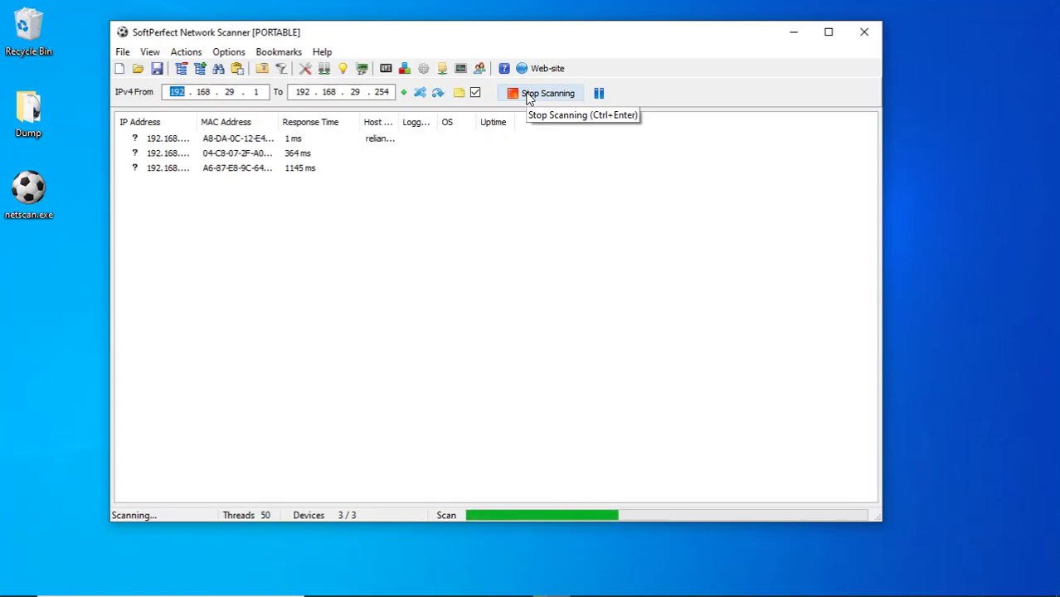
pyautogui.doubleClick(197, 122)
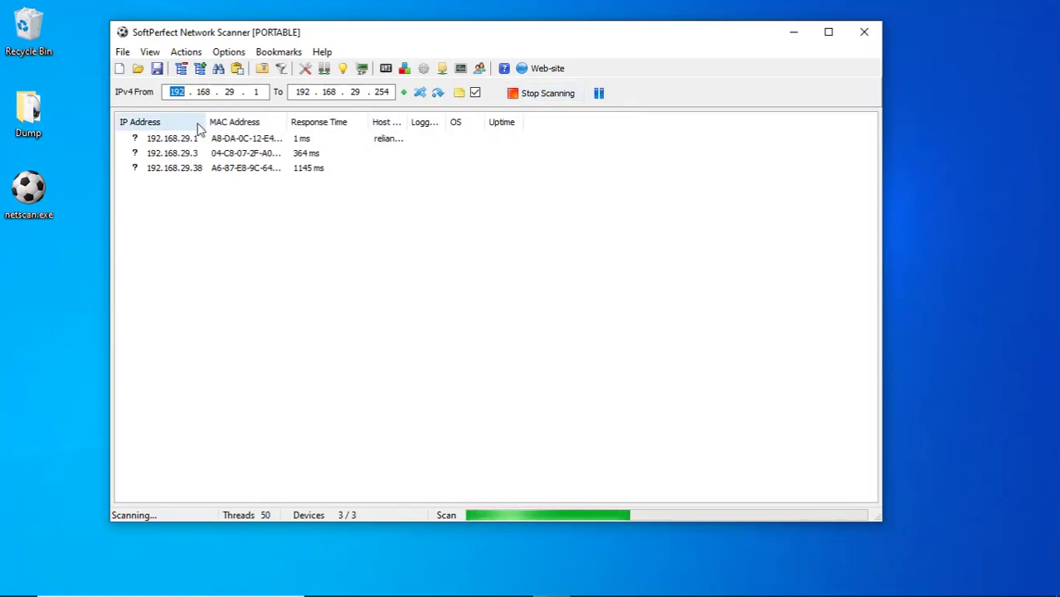
pyautogui.doubleClick(285, 122)
# Sort results by IP address ascending and widen the Host Name and Logged User columns.
pyautogui.click(366, 124)
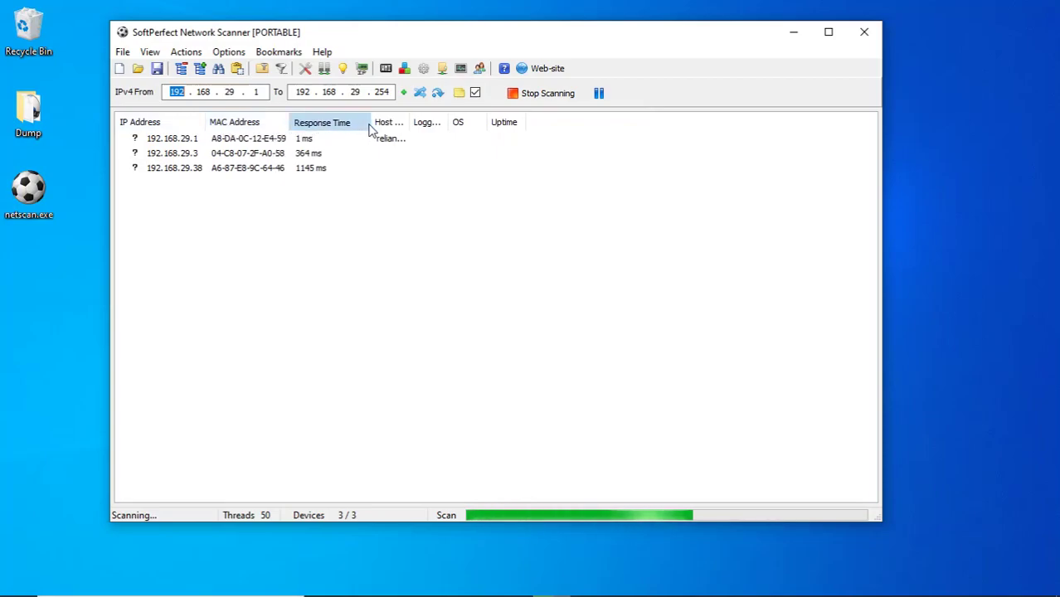
pyautogui.click(172, 123)
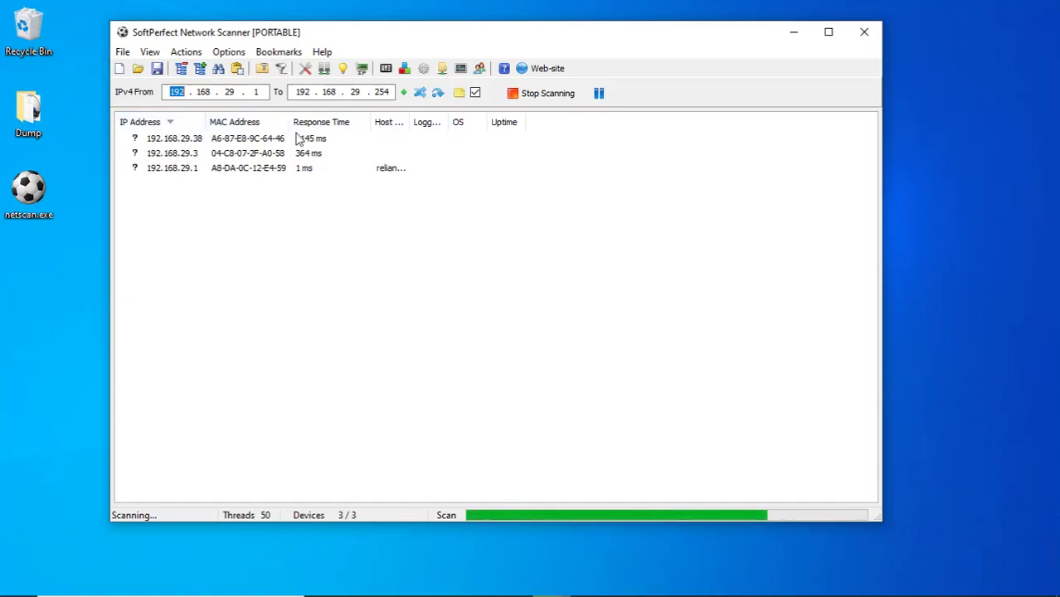
pyautogui.click(151, 125)
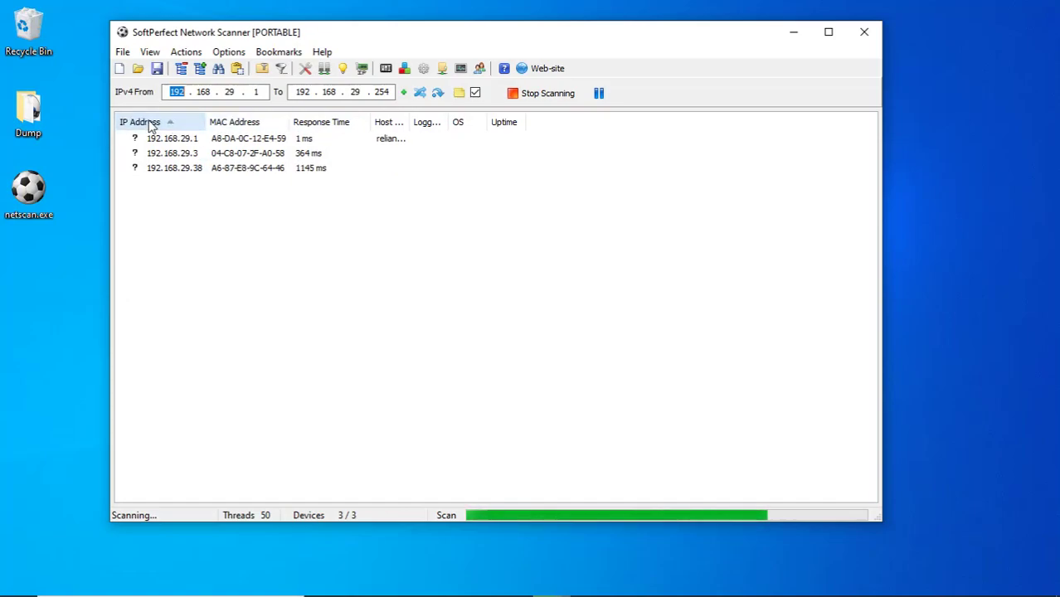
pyautogui.doubleClick(411, 120)
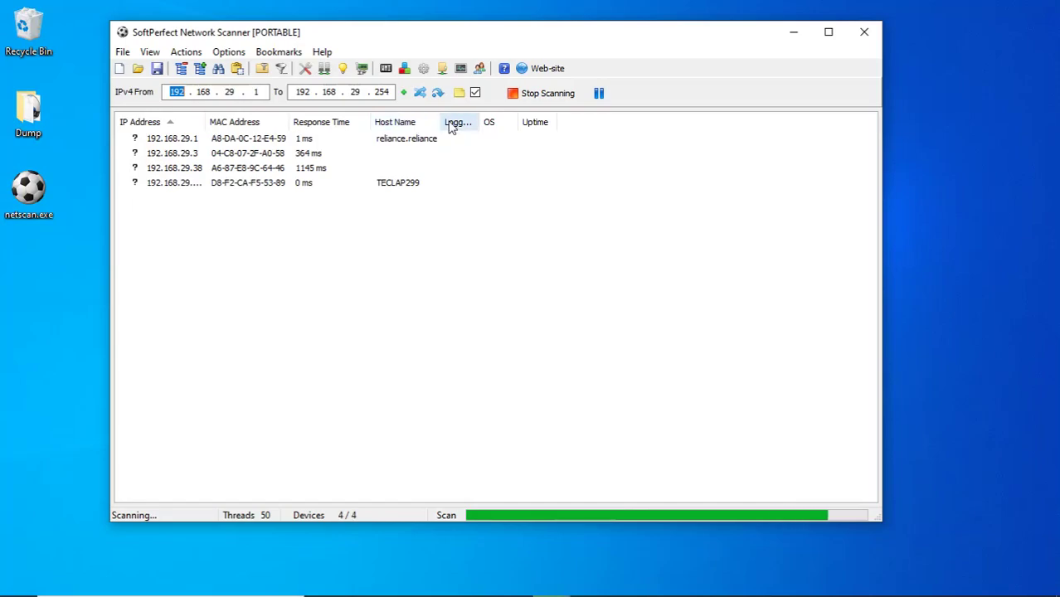
pyautogui.moveTo(479, 128); pyautogui.dragTo(554, 122)
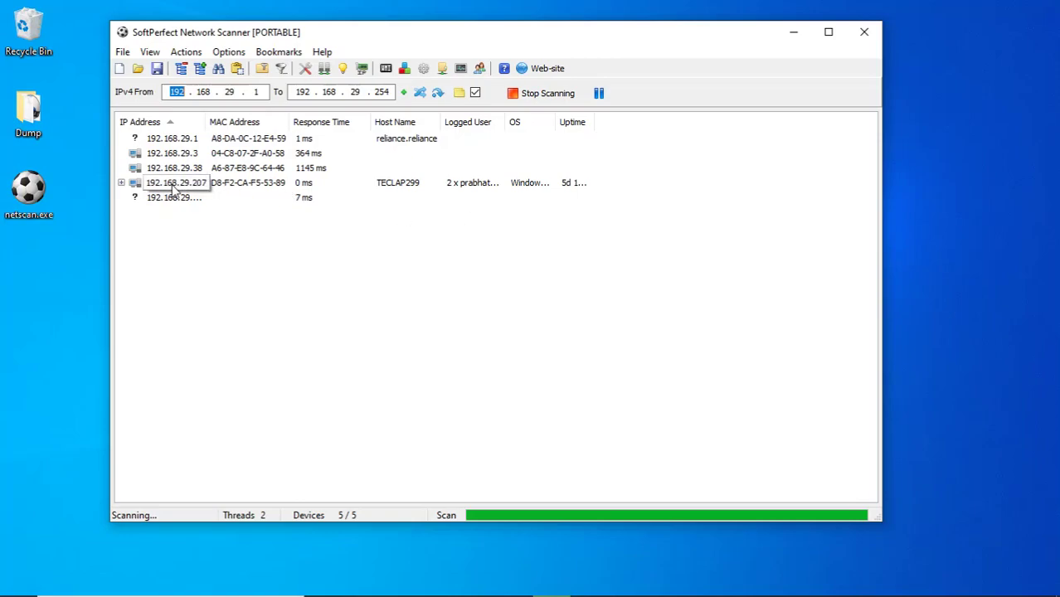
# Auto-fit the IP Address, OS and Uptime columns and open the 192.168.29.207 device menu.
pyautogui.doubleClick(205, 125)
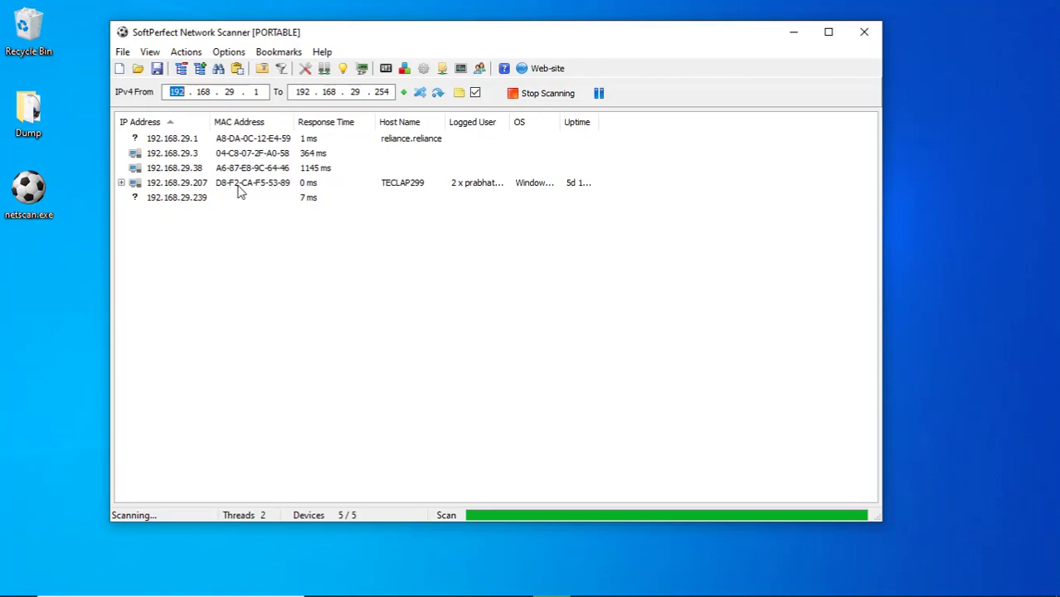
pyautogui.click(304, 189)
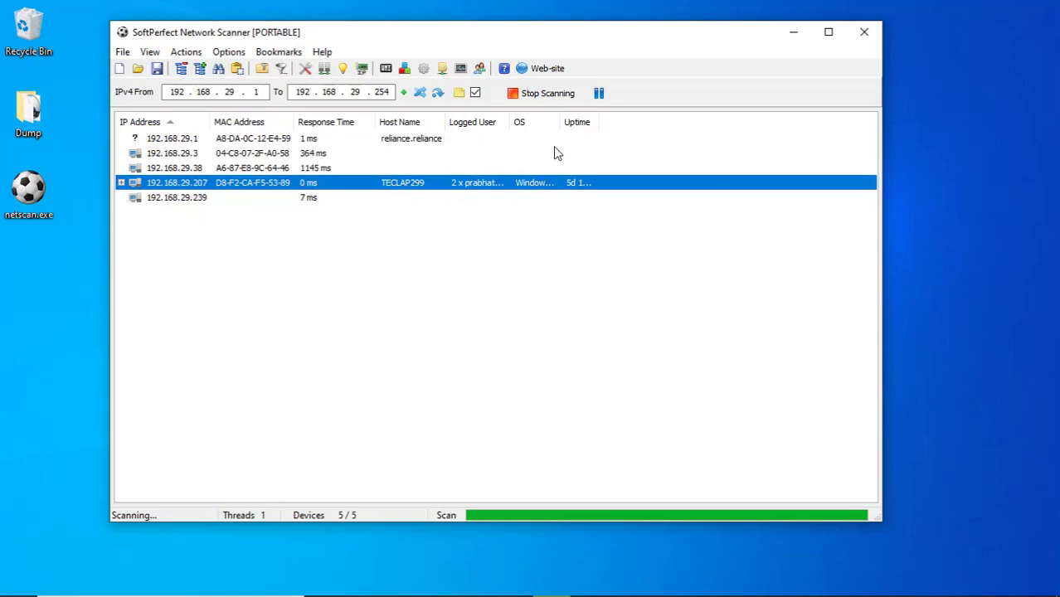
pyautogui.doubleClick(559, 125)
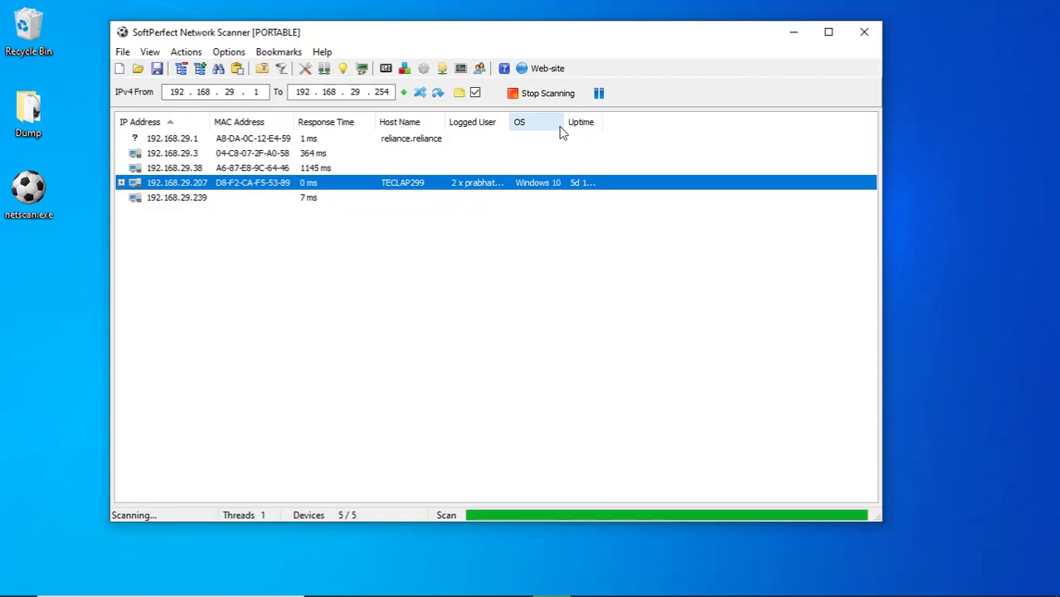
pyautogui.doubleClick(601, 123)
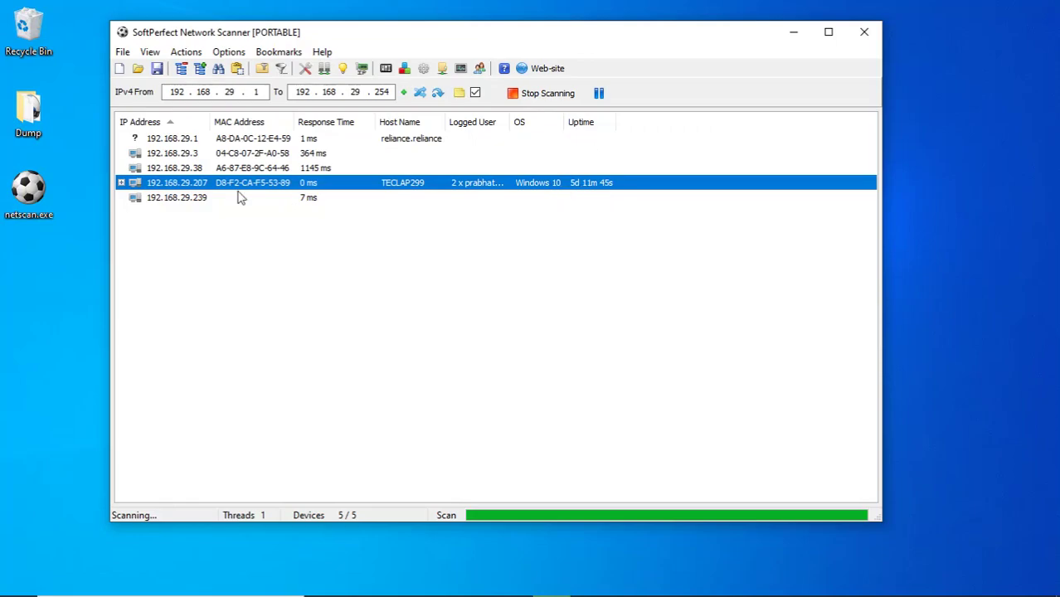
pyautogui.rightClick(177, 188)
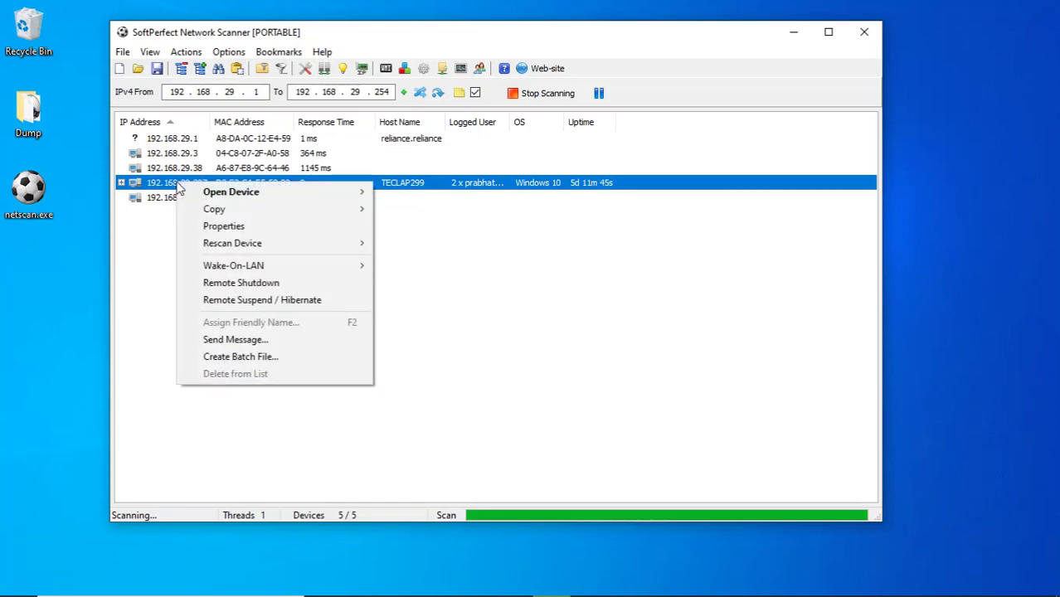
# Start a continuous ping of 192.168.29.207 from its row's Open Device menu.
pyautogui.moveTo(248, 197)
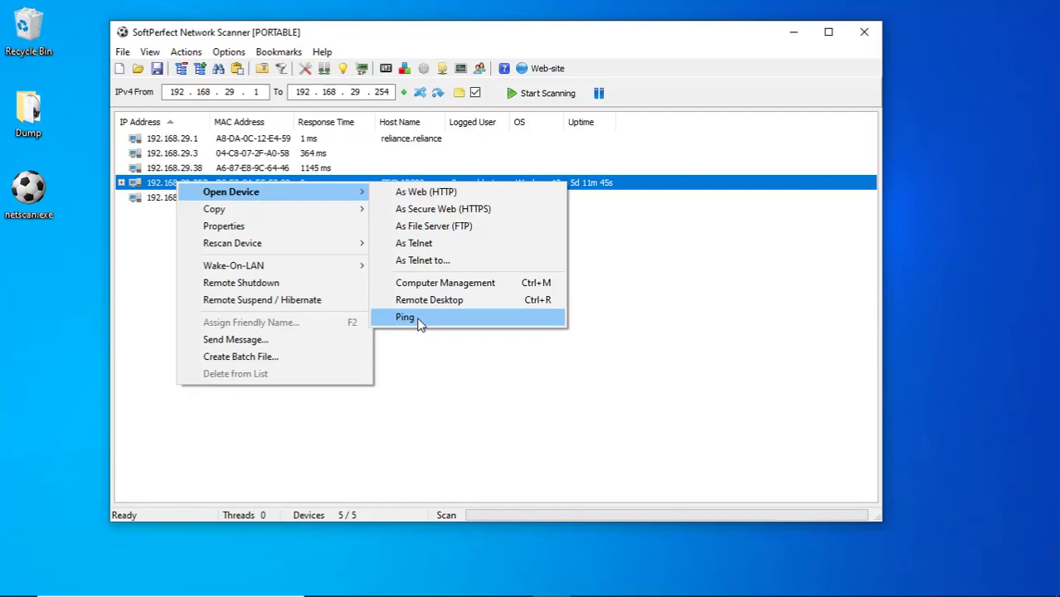
pyautogui.click(408, 317)
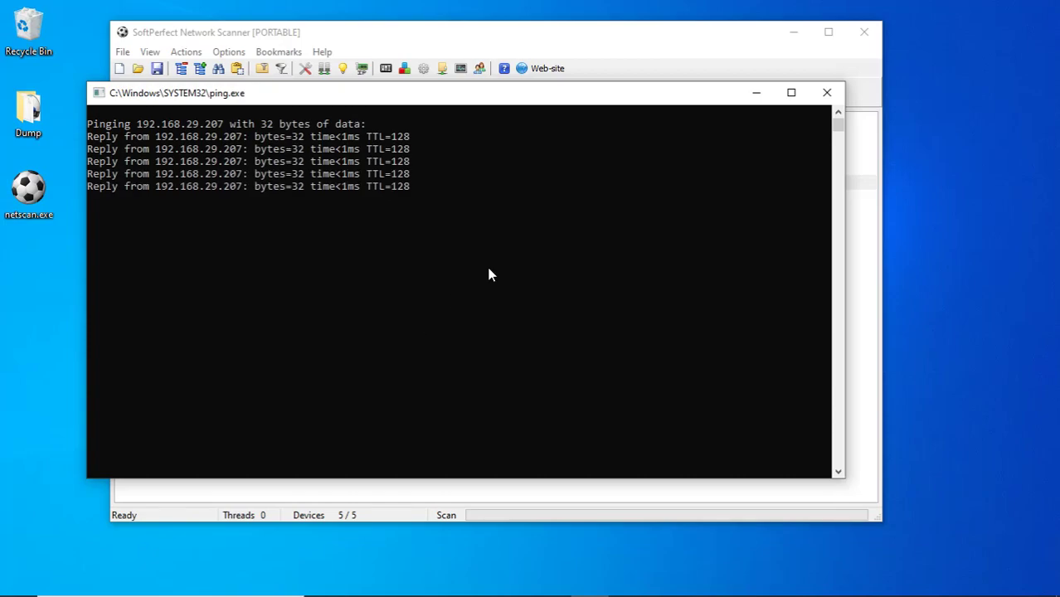
# Close the ping.exe console window to return to the five-device results.
pyautogui.click(827, 92)
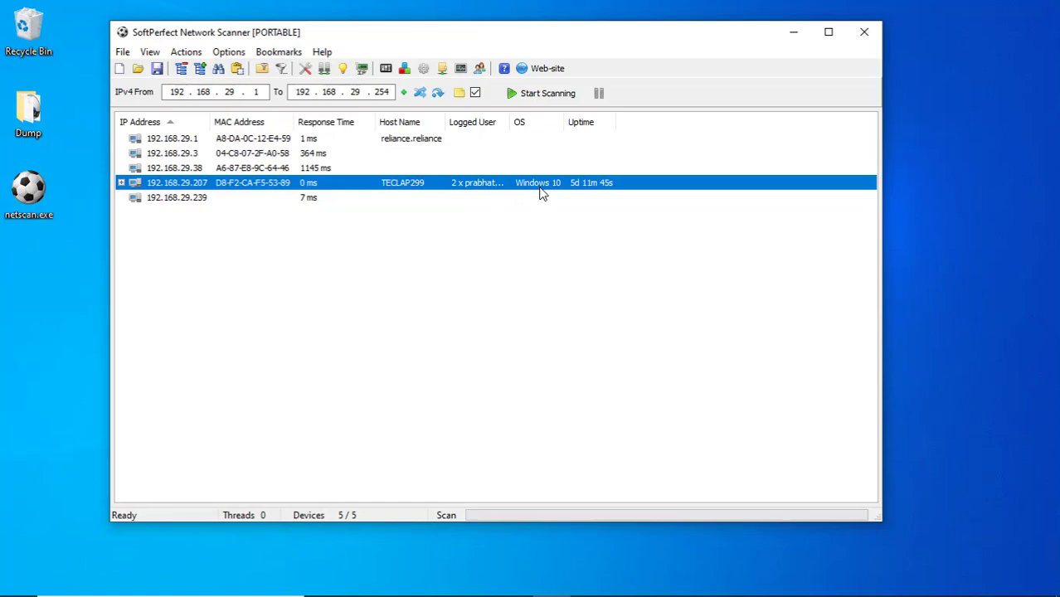
# Browse the Open Device and Copy submenus, then select all five devices starting from 192.168.29.1.
pyautogui.rightClick(203, 188)
pyautogui.moveTo(279, 197)
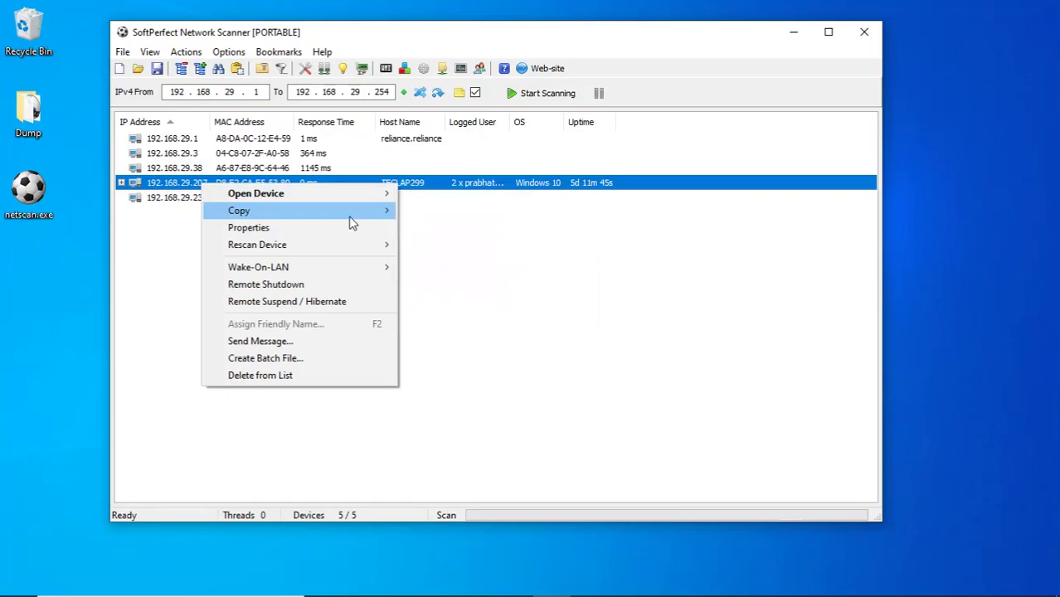
pyautogui.moveTo(350, 220)
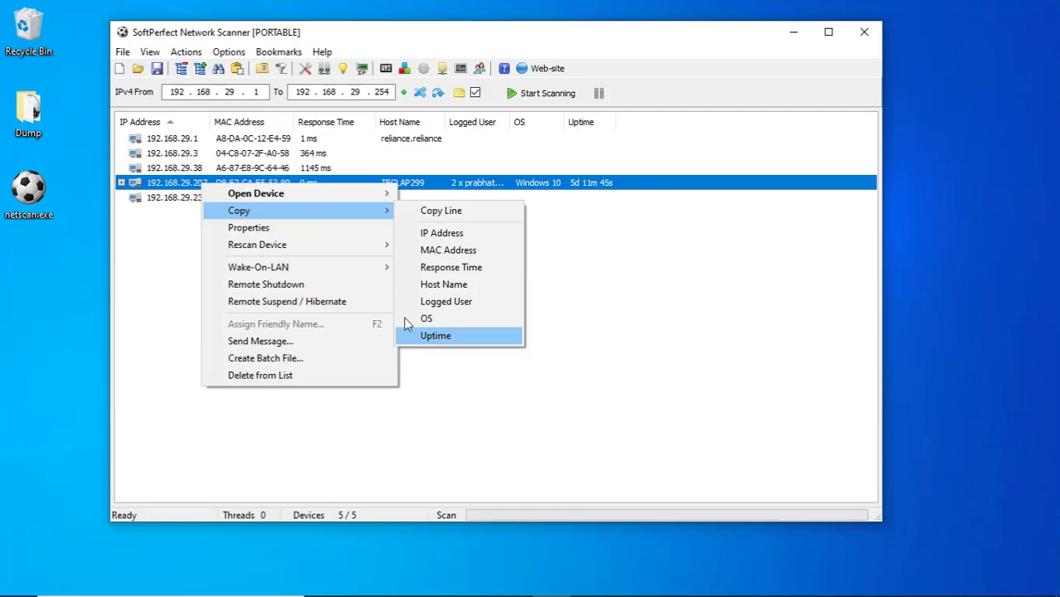
pyautogui.click(192, 144)
pyautogui.hotkey('shift', 'Down')
pyautogui.hotkey('shift', 'Down')
pyautogui.hotkey('shift', 'Down')
pyautogui.hotkey('shift', 'Down')
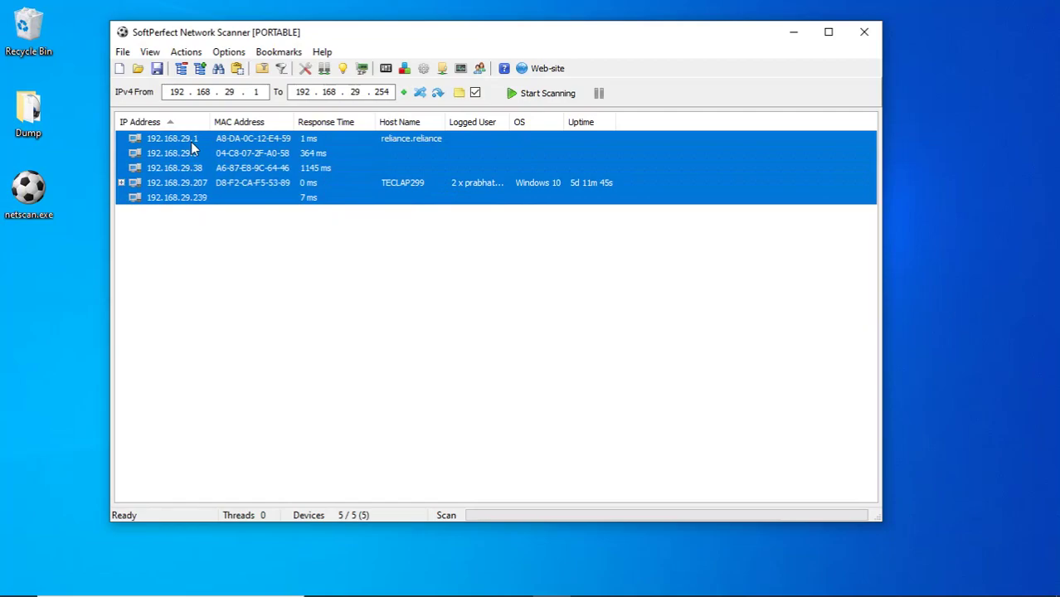
pyautogui.rightClick(191, 141)
pyautogui.moveTo(274, 172)
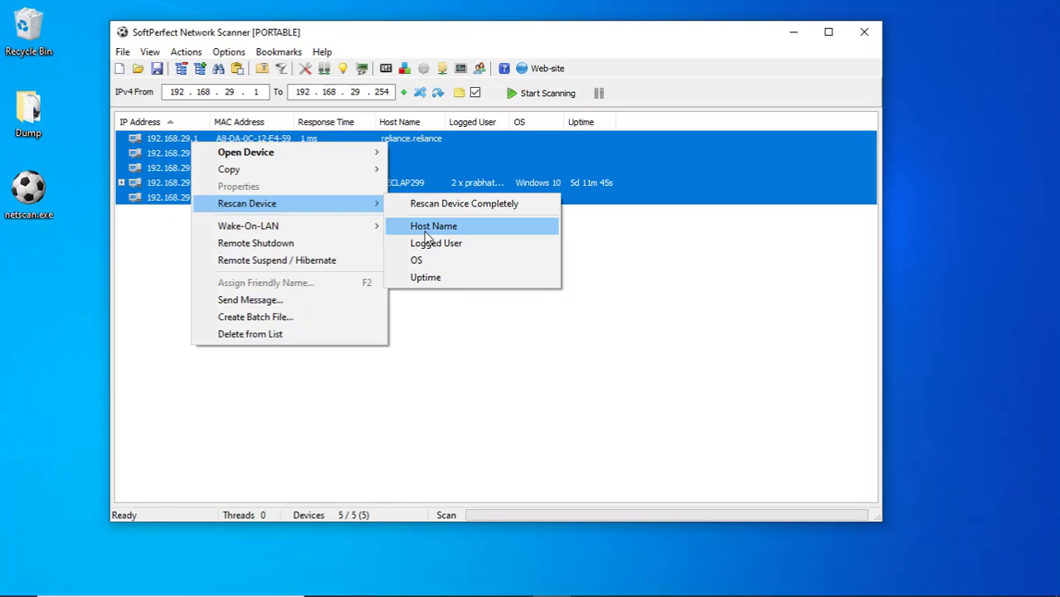
pyautogui.moveTo(320, 229)
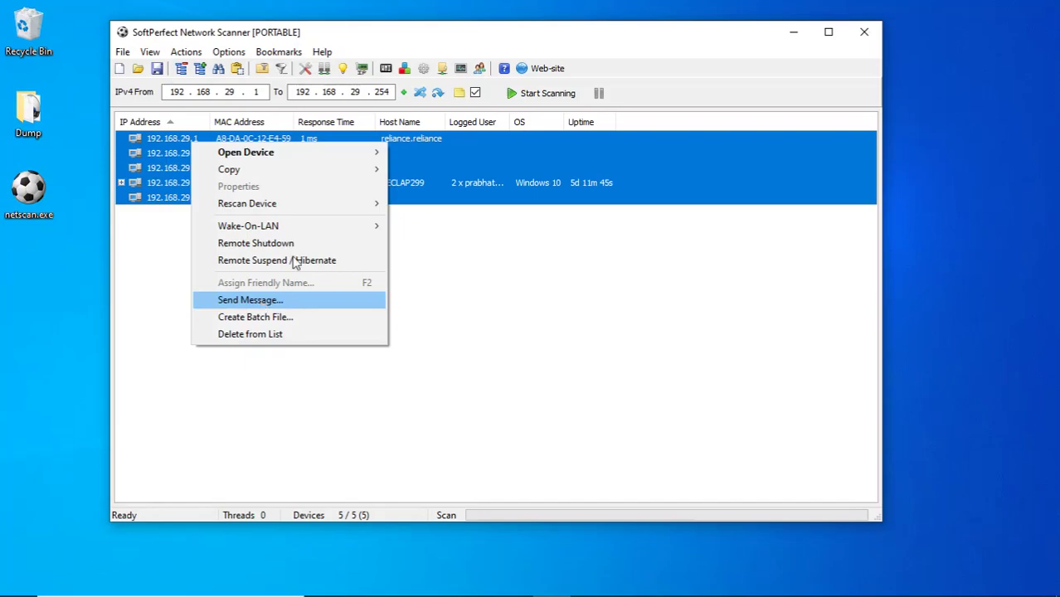
pyautogui.click(493, 38)
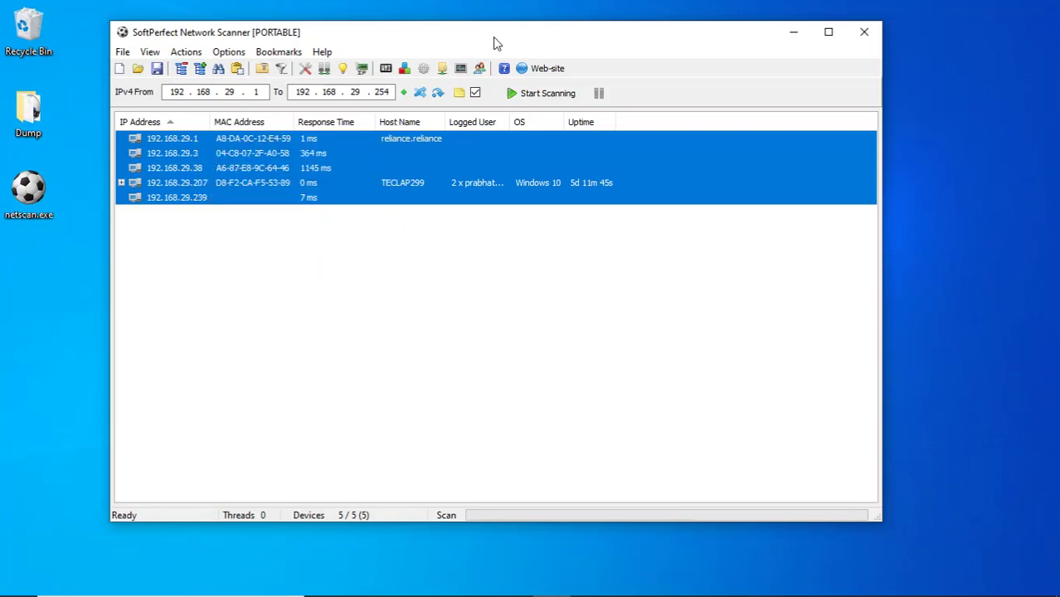
# Clear the selection and start adding a new entry in Options > Credential Manager.
pyautogui.click(292, 221)
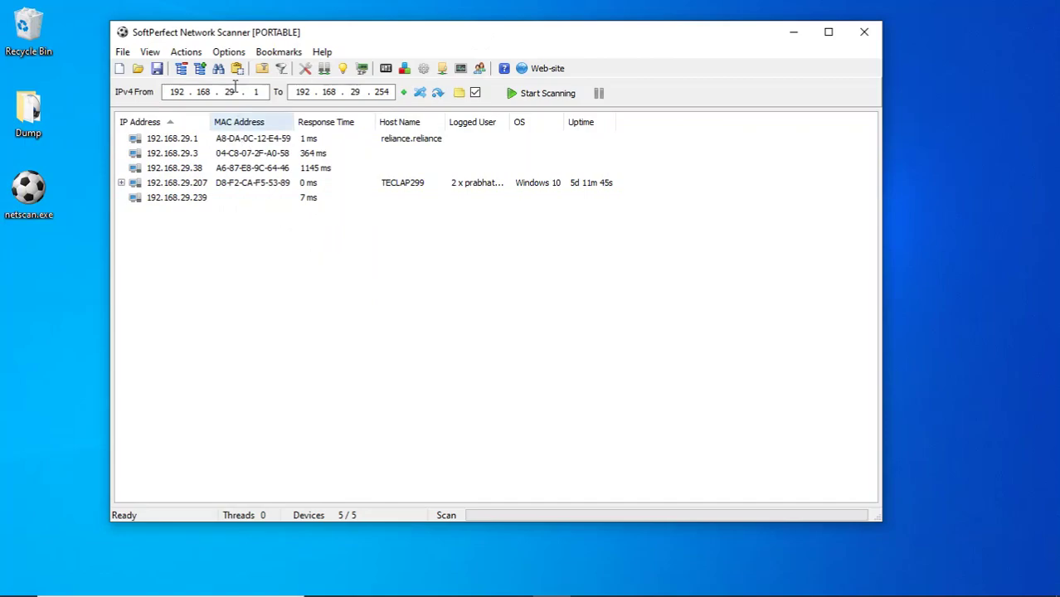
pyautogui.click(226, 53)
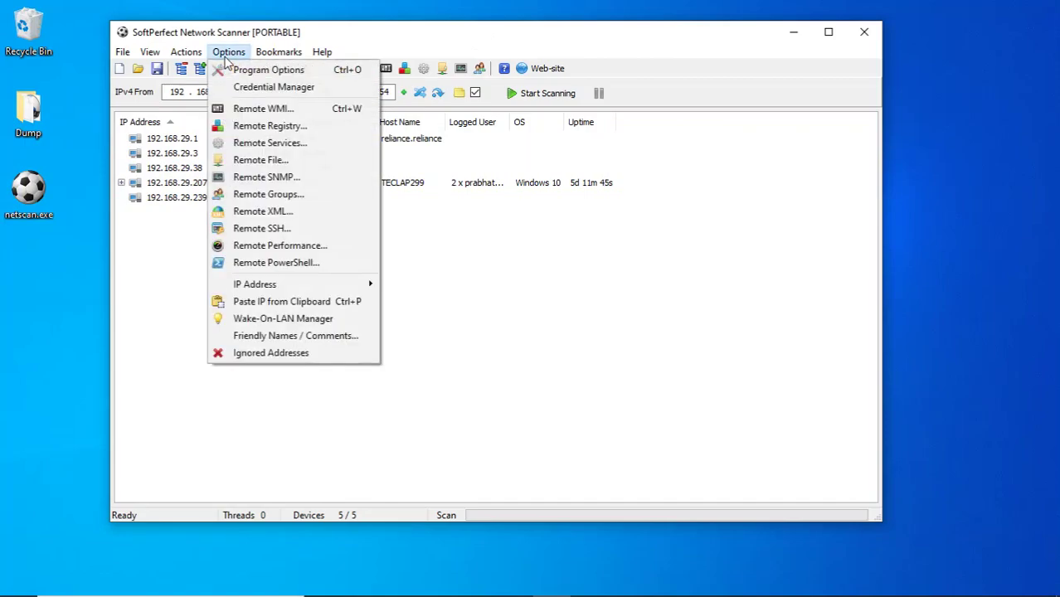
pyautogui.click(268, 88)
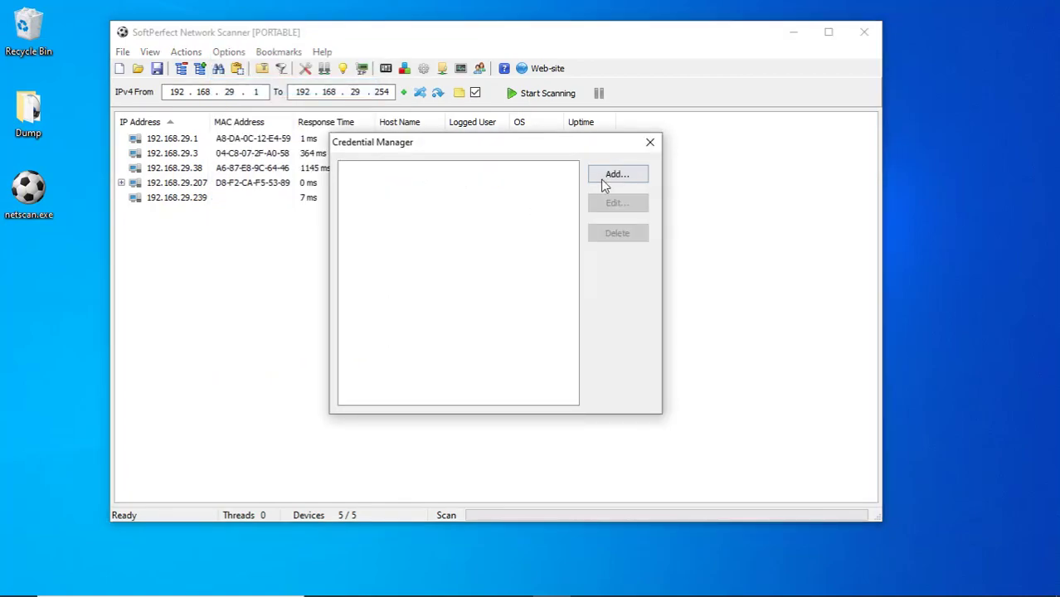
pyautogui.click(608, 178)
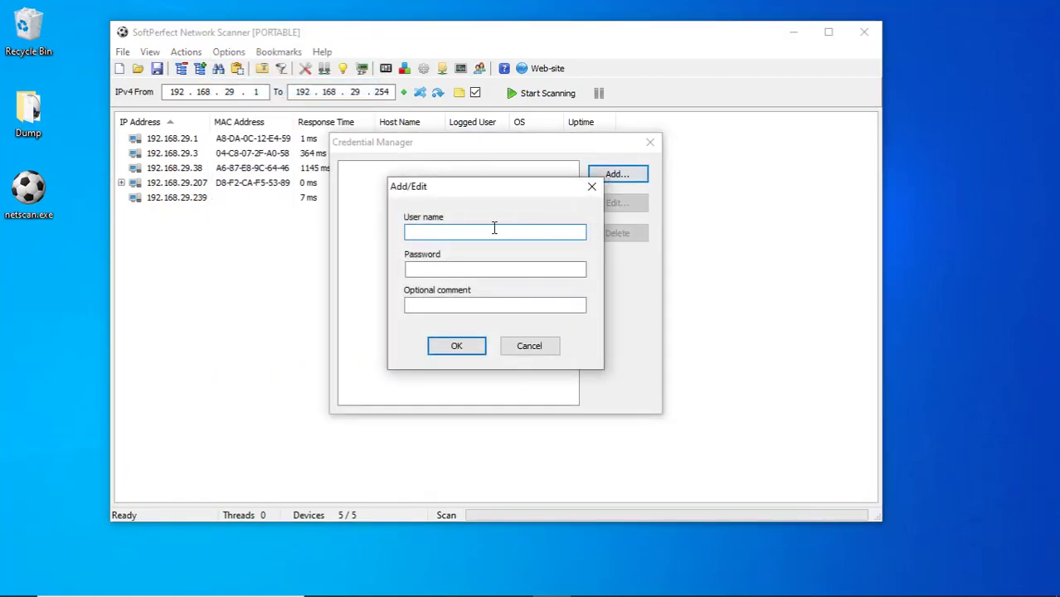
# Save a .\administrator credential with its password, then close Credential Manager.
pyautogui.click(3, 553)
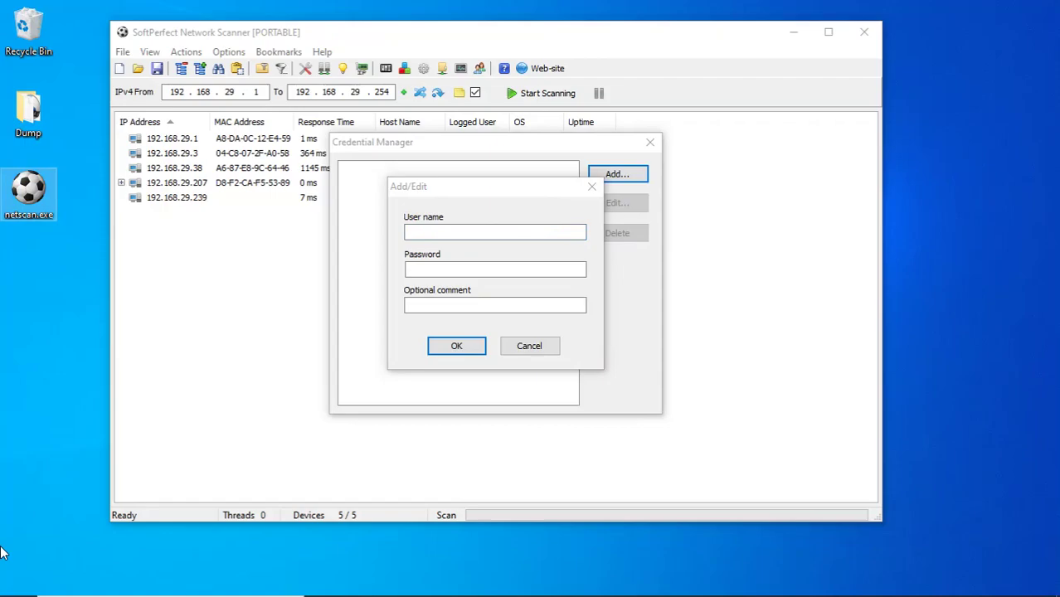
pyautogui.write('administrator')
pyautogui.click(465, 267)
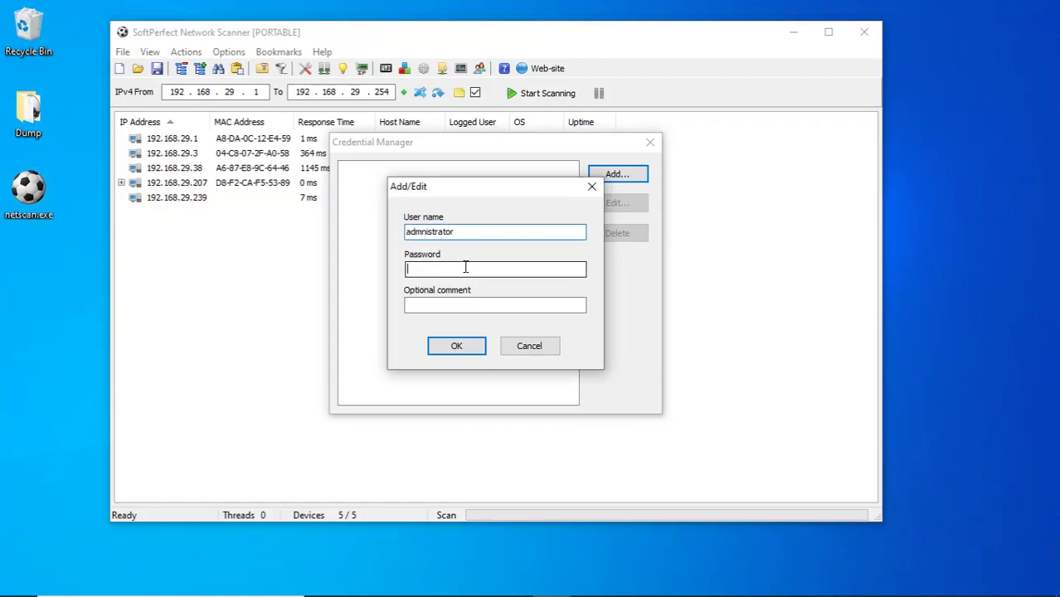
pyautogui.write('•••••')
pyautogui.press('BackSpace')
pyautogui.press('BackSpace')
pyautogui.press('BackSpace')
pyautogui.press('BackSpace')
pyautogui.press('BackSpace')
pyautogui.write('••••••••')
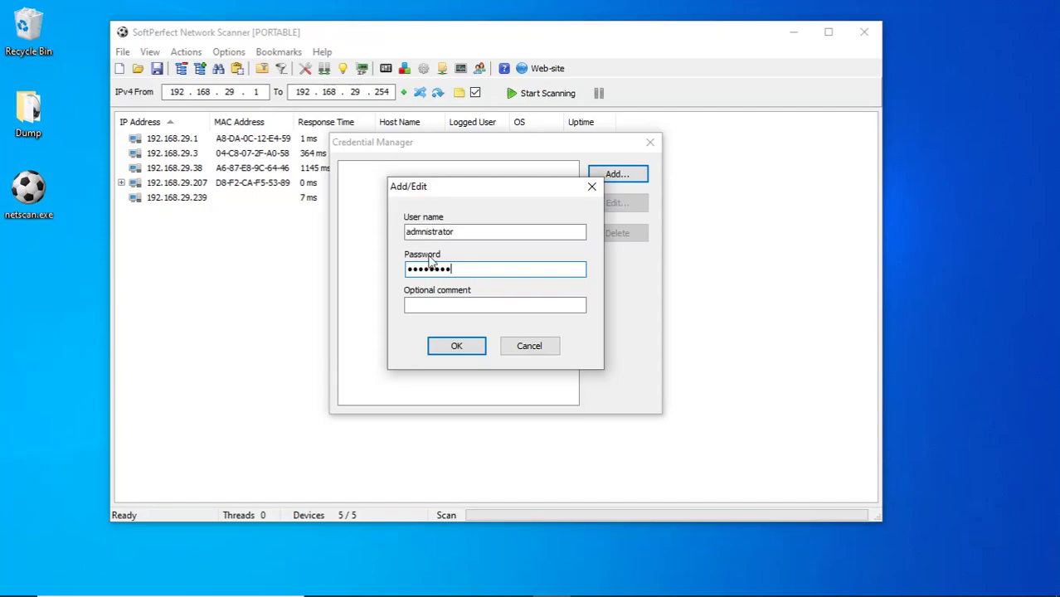
pyautogui.click(407, 232)
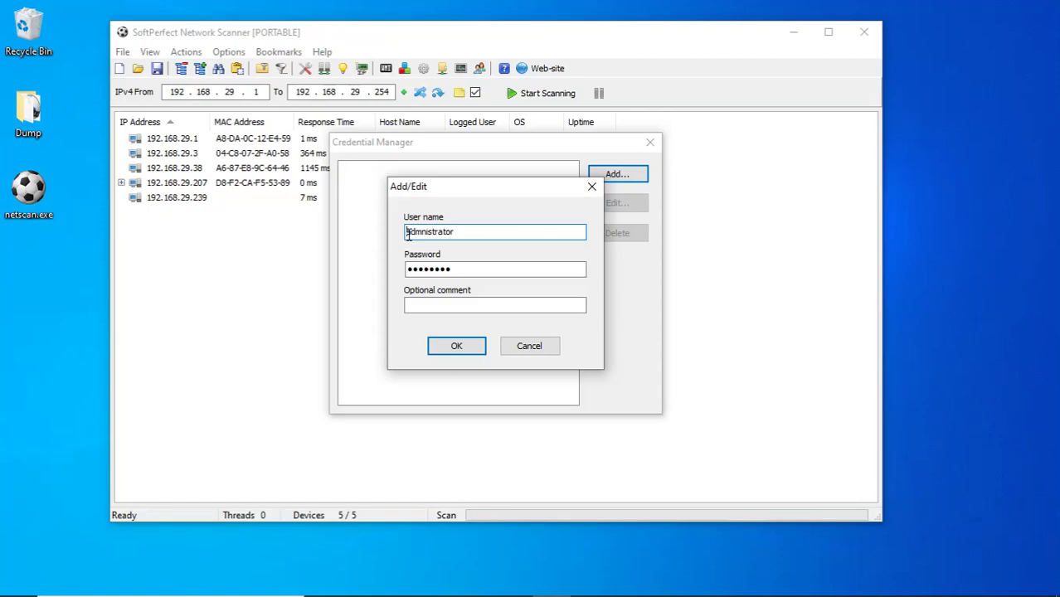
pyautogui.write('.\\')
pyautogui.click(457, 346)
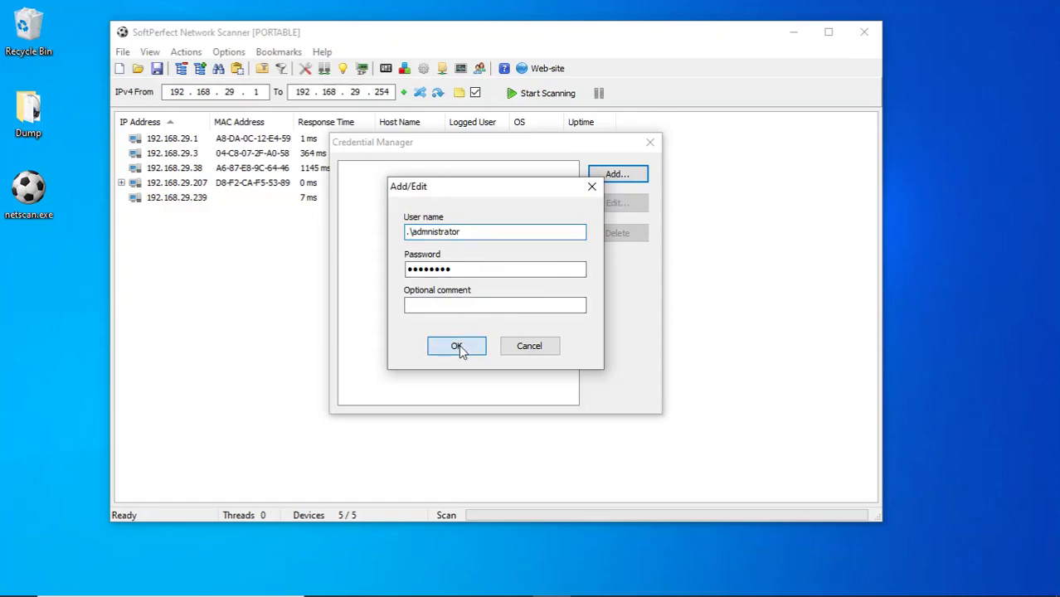
pyautogui.click(651, 143)
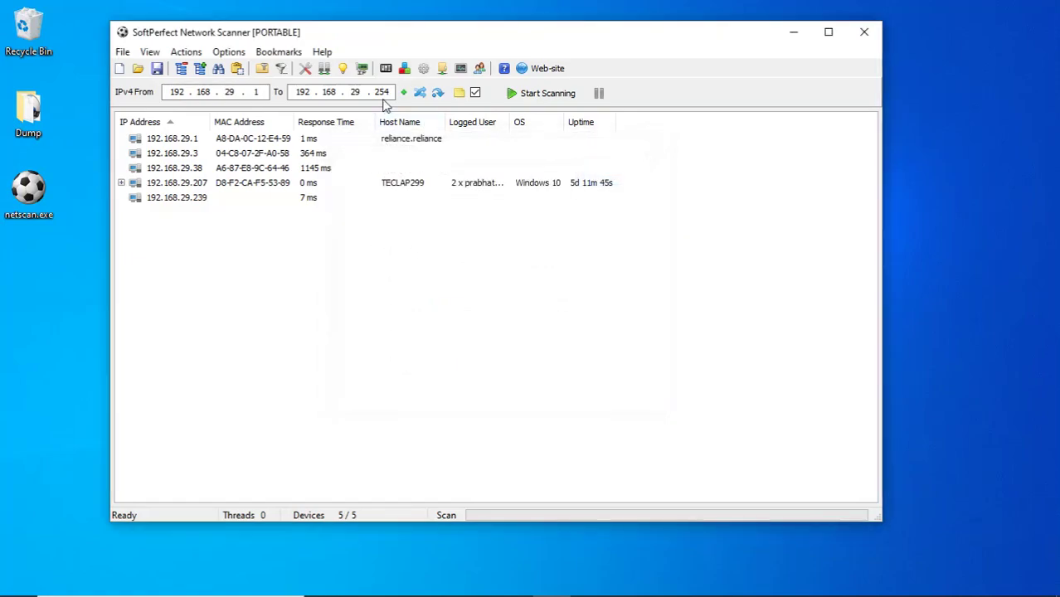
# Glance at the Options menu and Remote Services window, then open the wrench Options window.
pyautogui.click(243, 54)
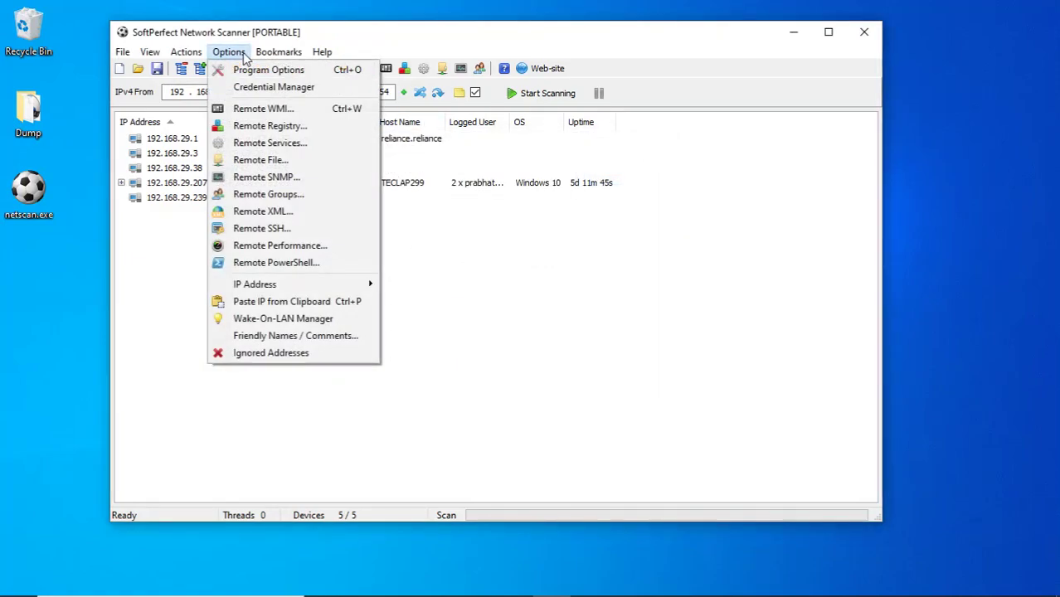
pyautogui.click(442, 33)
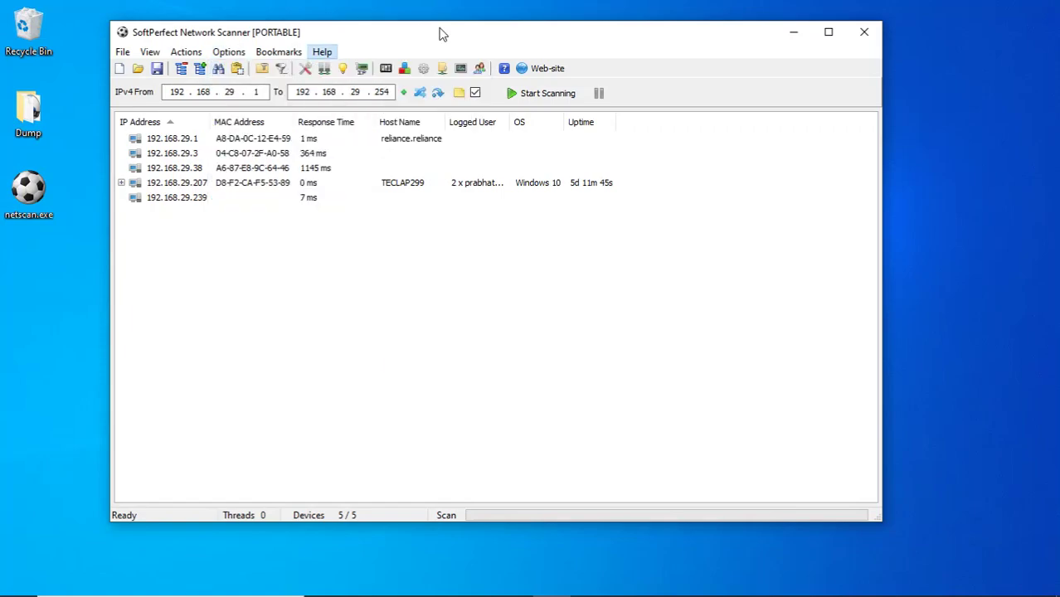
pyautogui.click(423, 68)
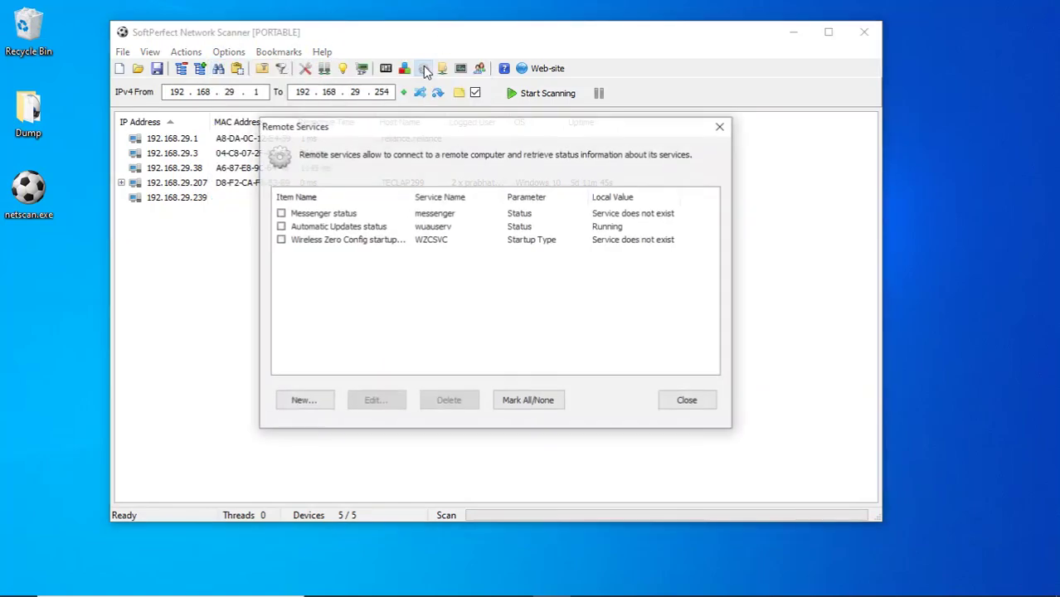
pyautogui.click(688, 401)
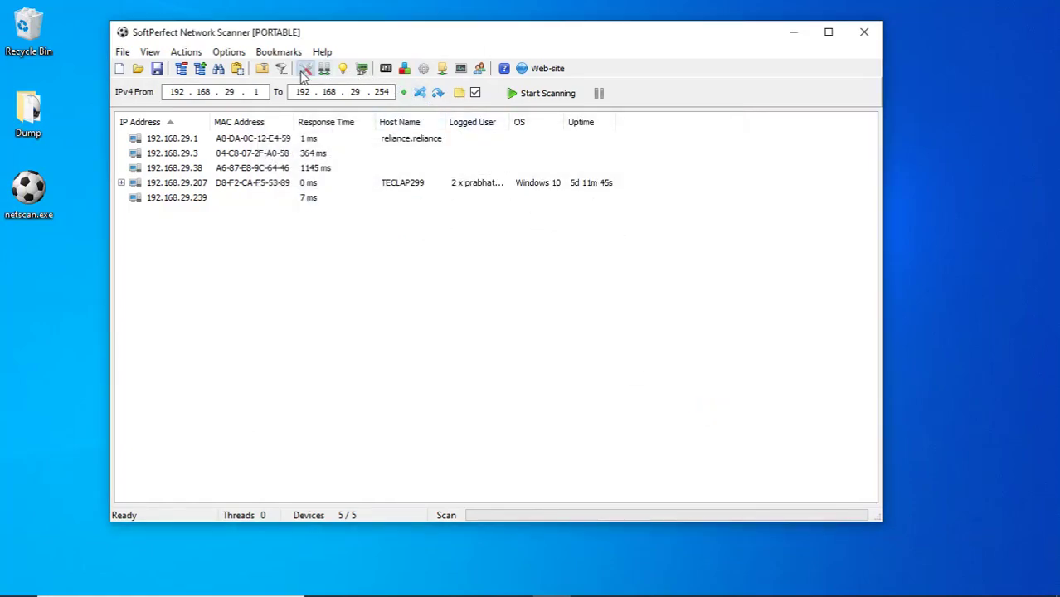
pyautogui.click(306, 70)
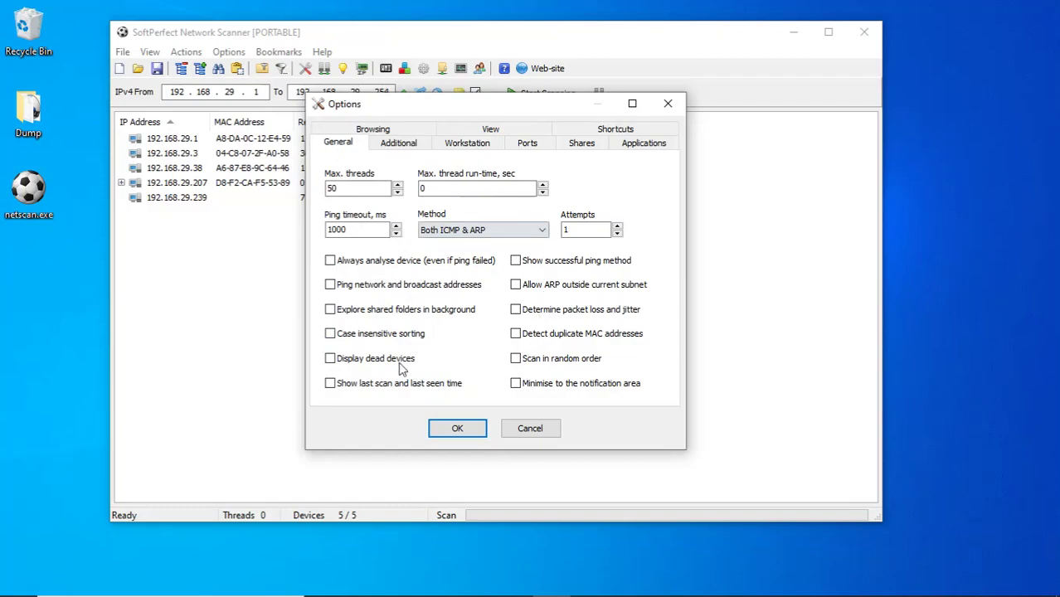
# Make Workstation lookups use the specific account .\administrator.
pyautogui.click(398, 149)
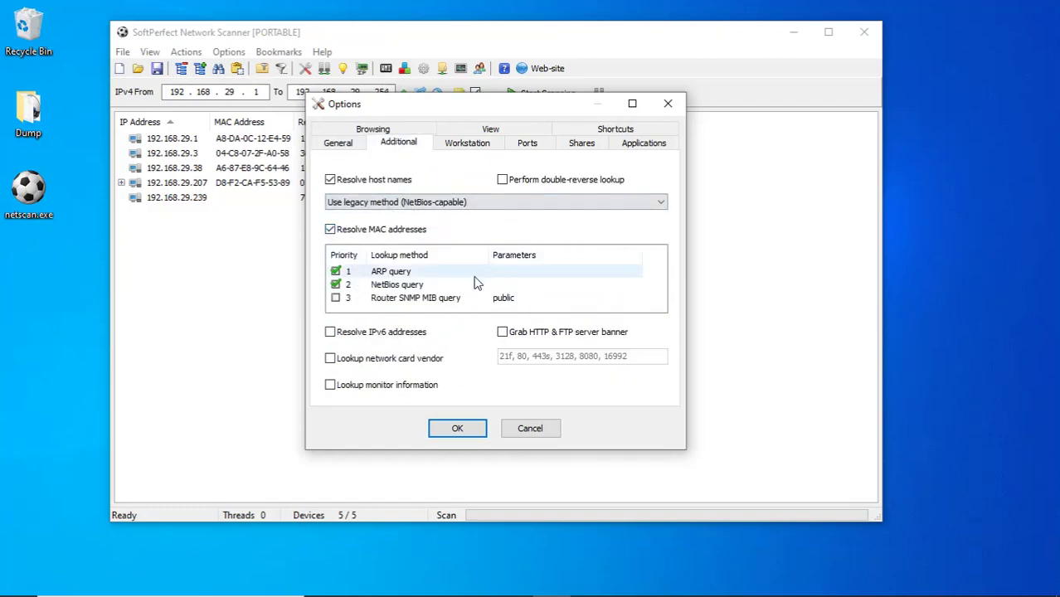
pyautogui.click(466, 147)
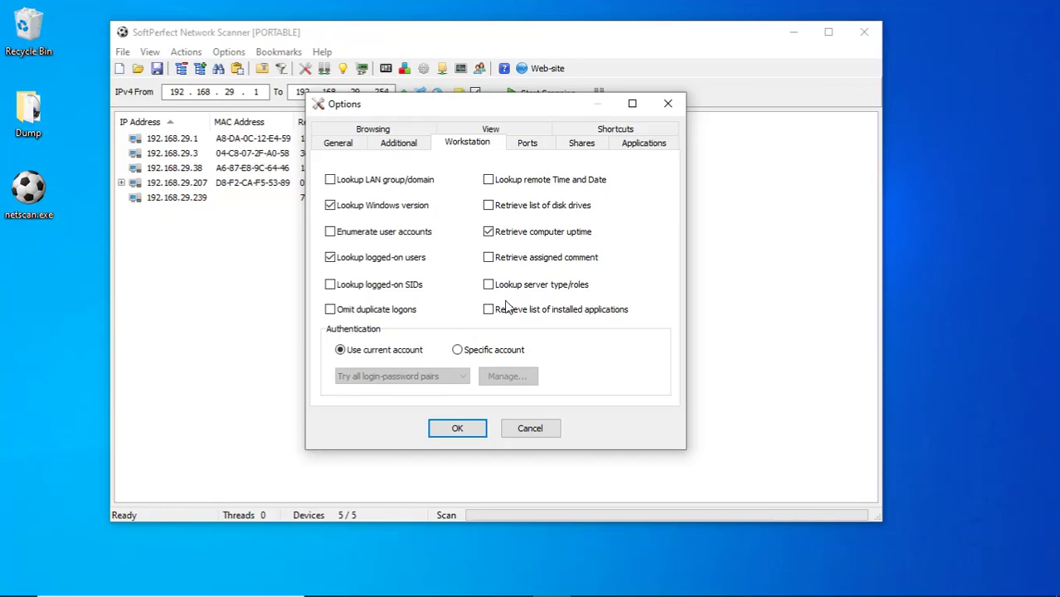
pyautogui.click(456, 350)
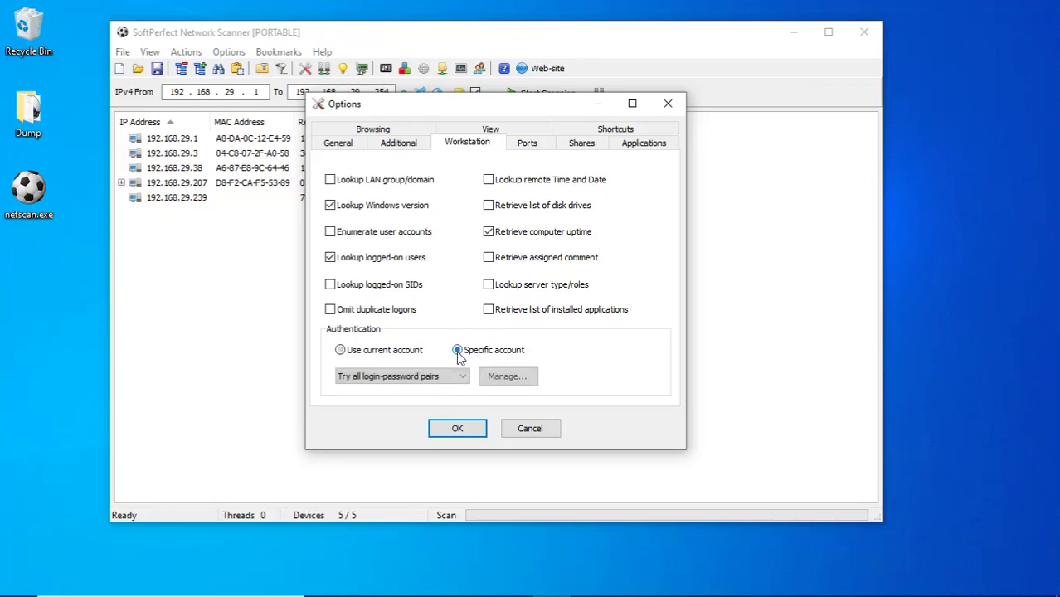
pyautogui.click(464, 379)
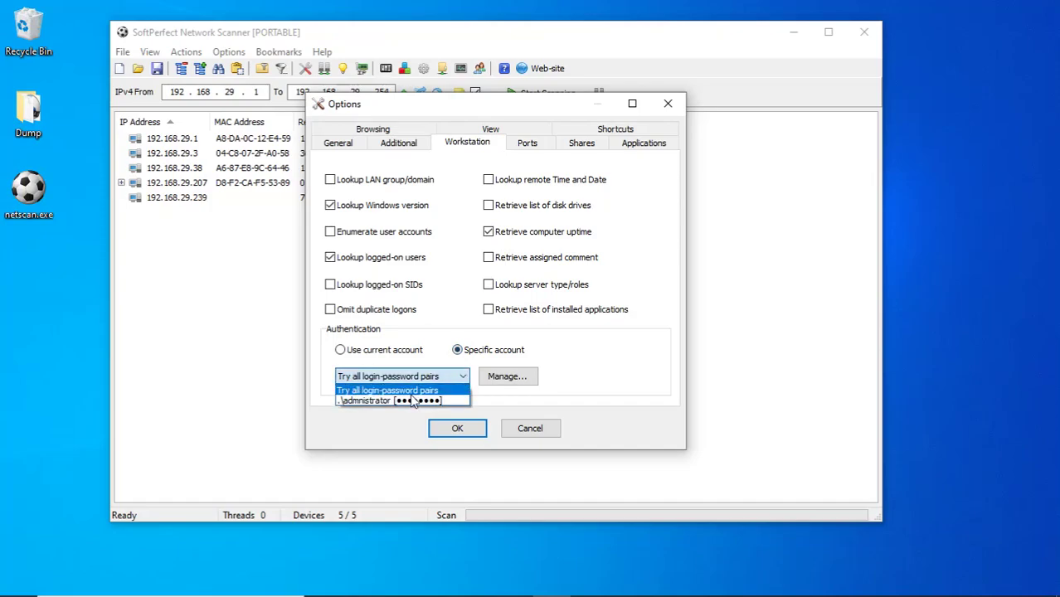
pyautogui.click(409, 401)
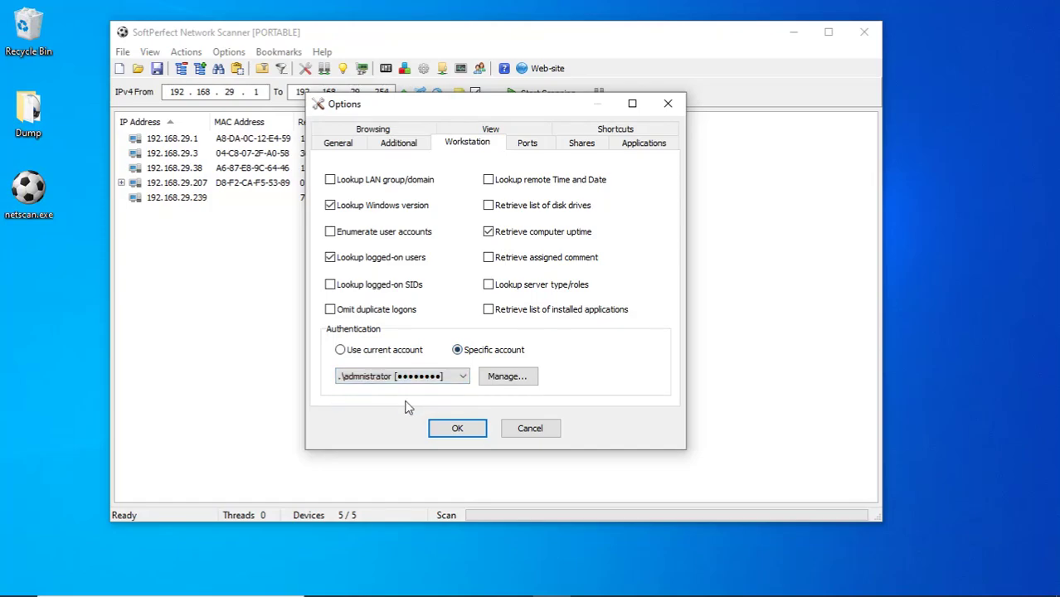
# Make share scanning use the same .\administrator account and save the options with OK.
pyautogui.click(529, 146)
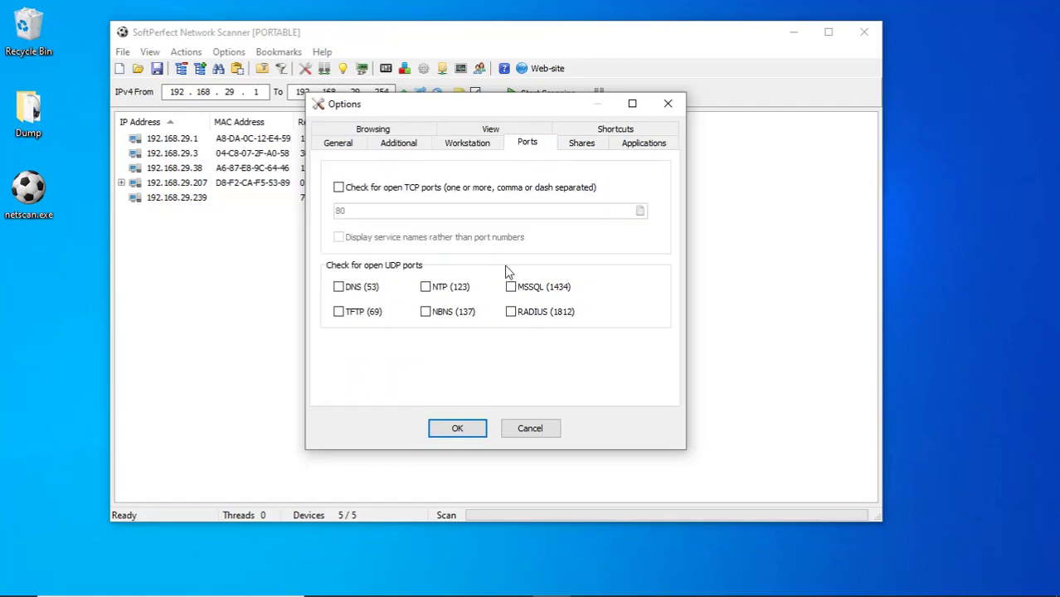
pyautogui.click(580, 147)
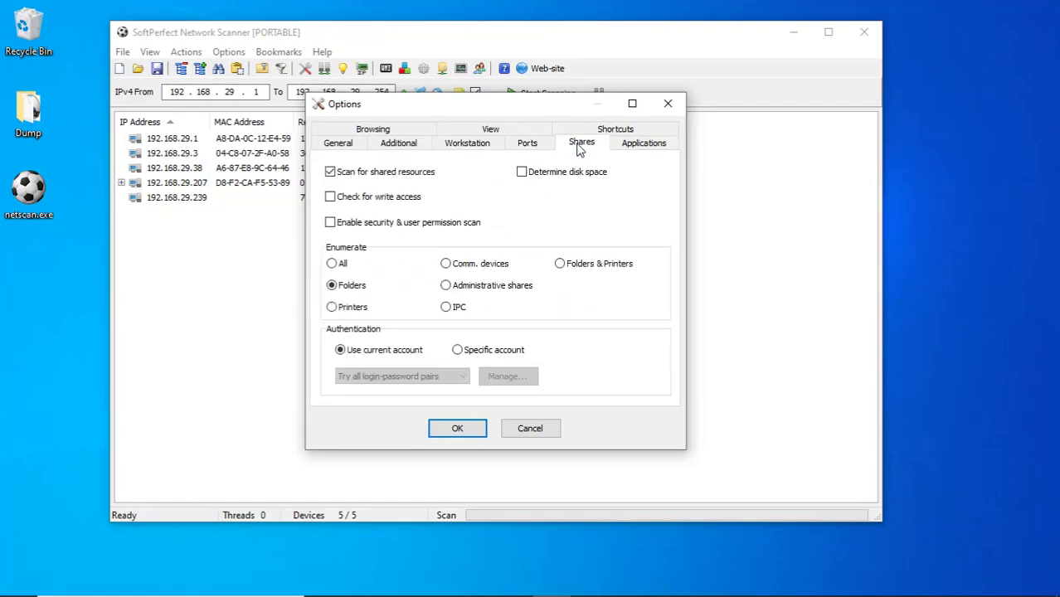
pyautogui.click(457, 350)
pyautogui.click(432, 377)
pyautogui.click(432, 402)
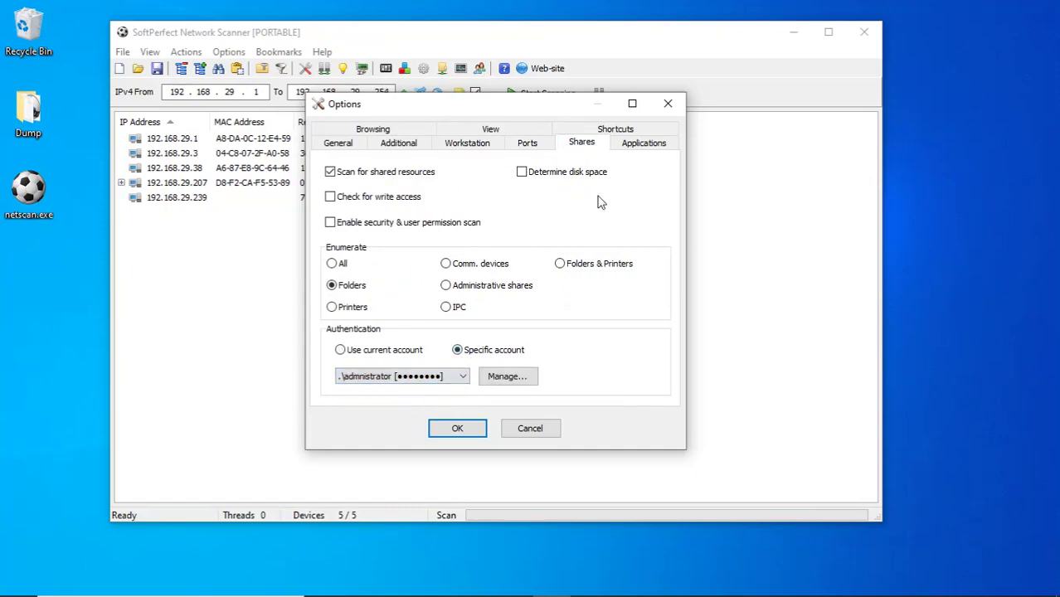
pyautogui.click(642, 143)
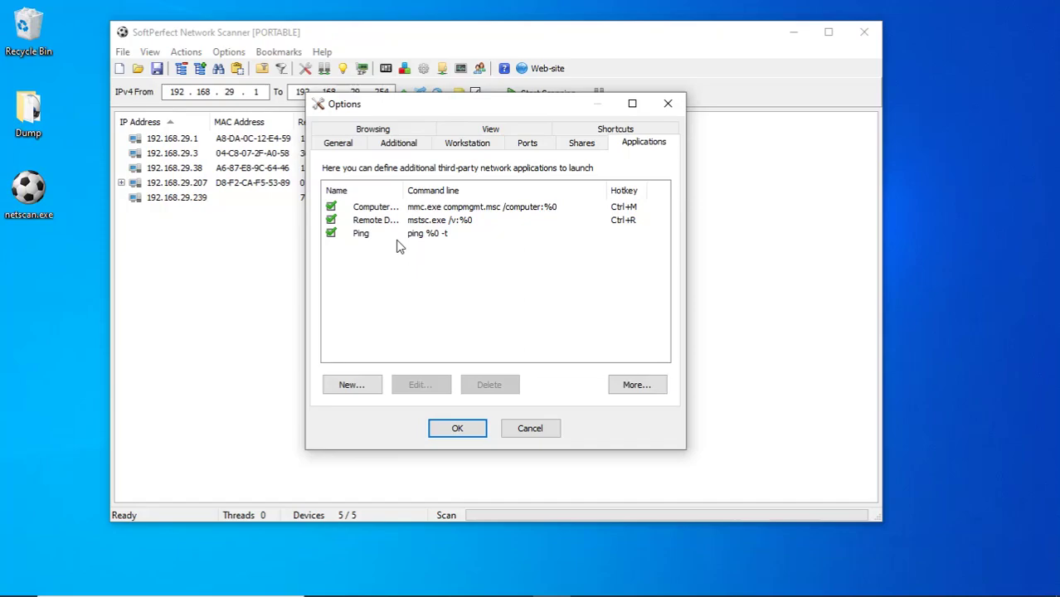
pyautogui.click(581, 146)
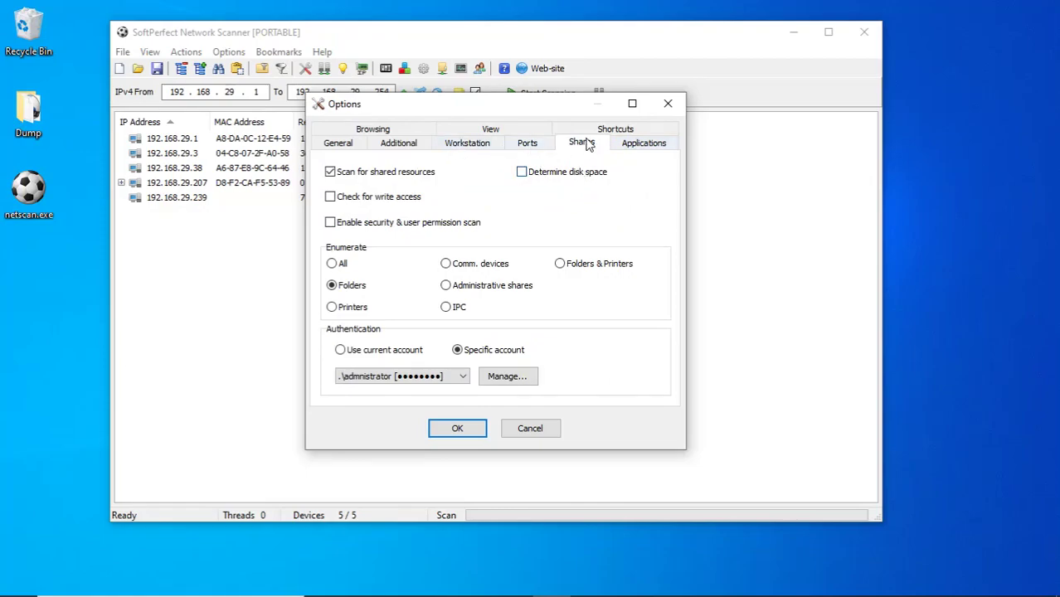
pyautogui.click(458, 429)
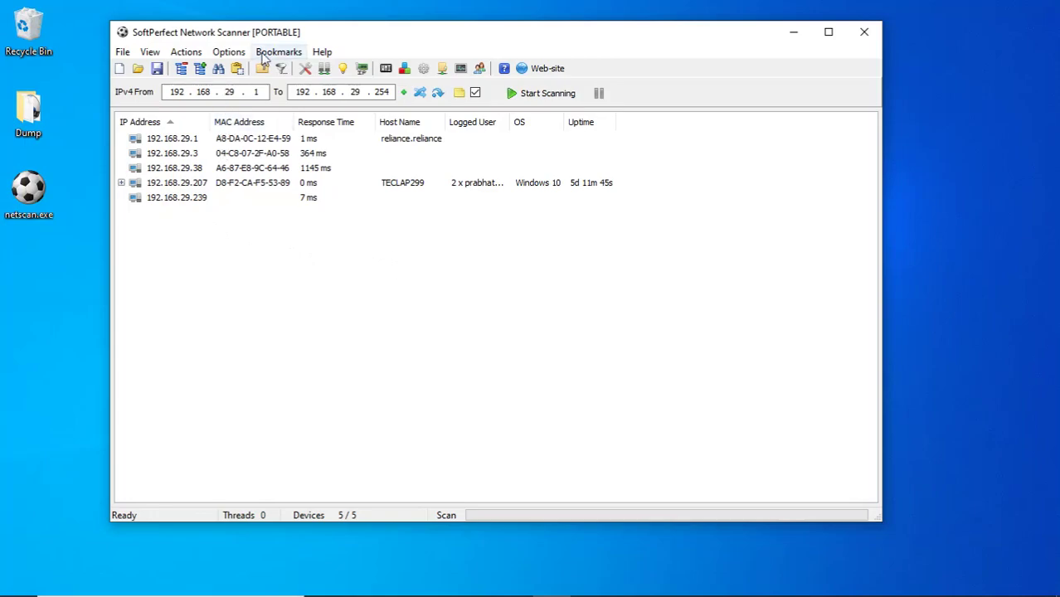
pyautogui.click(227, 54)
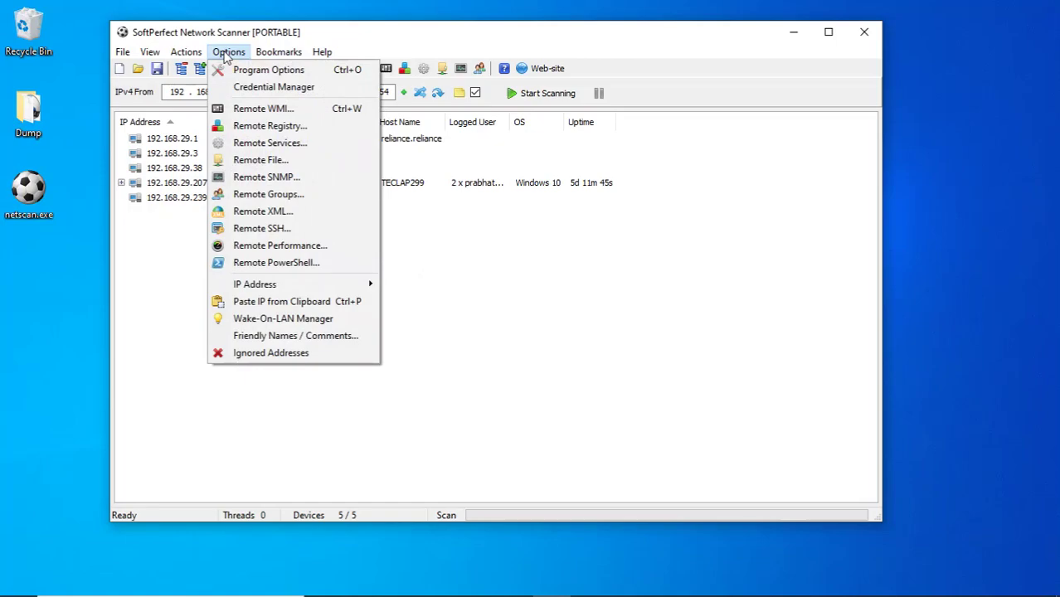
pyautogui.click(225, 53)
pyautogui.click(122, 55)
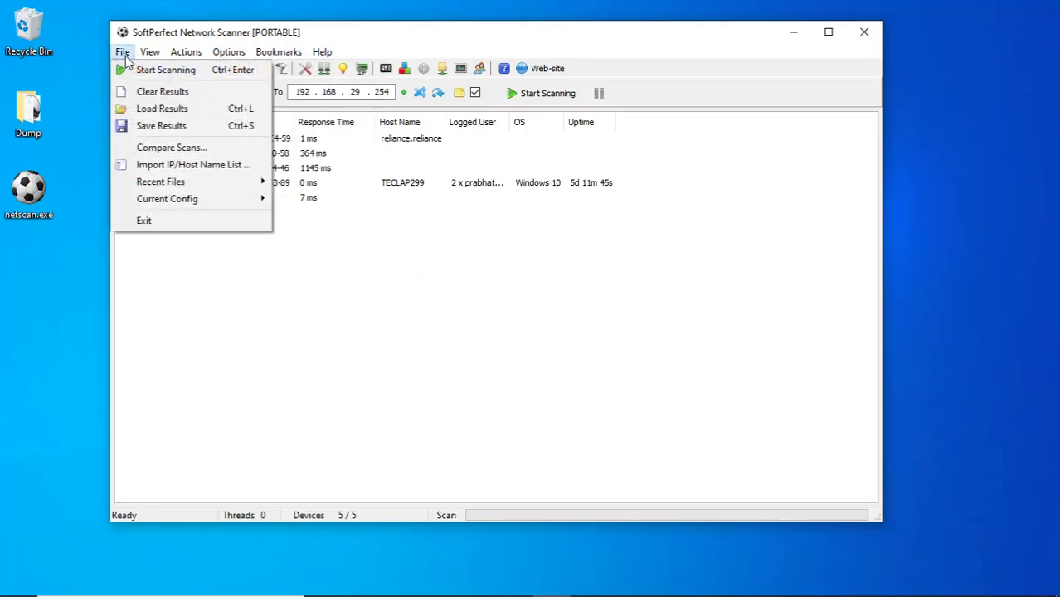
pyautogui.moveTo(146, 57)
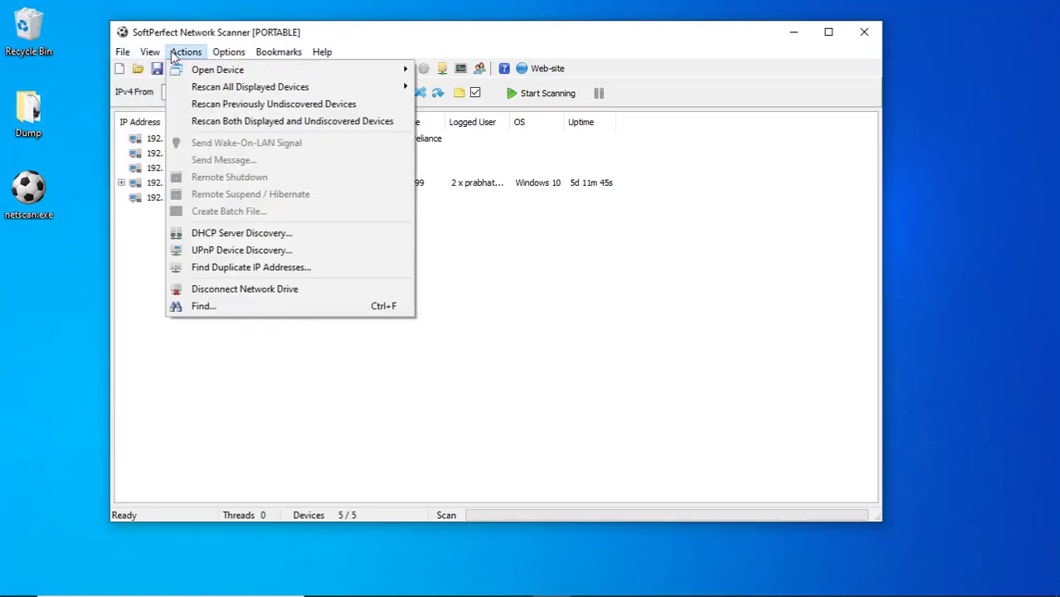
pyautogui.click(463, 43)
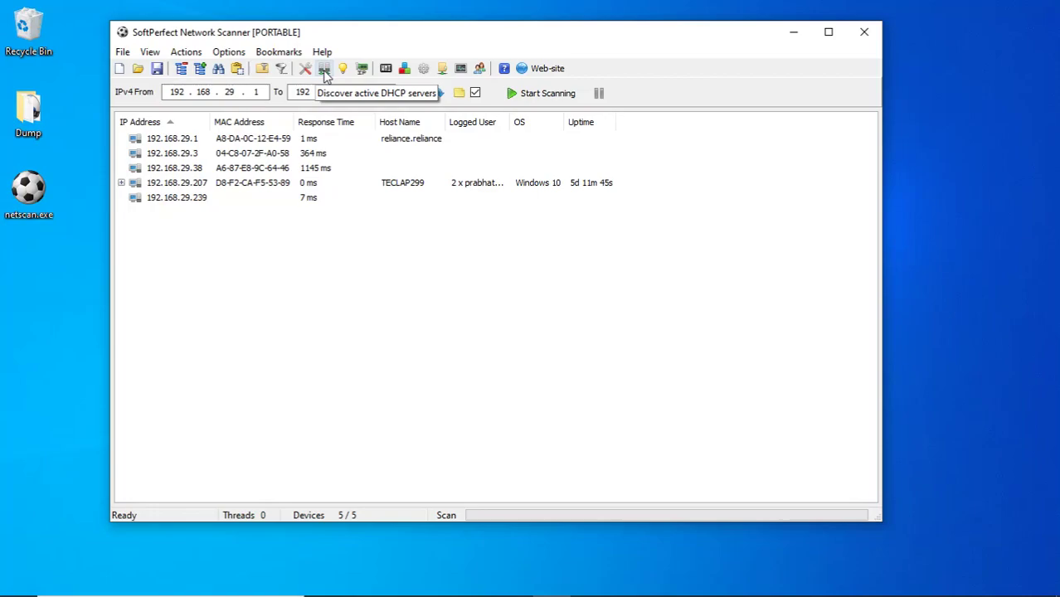
pyautogui.click(324, 69)
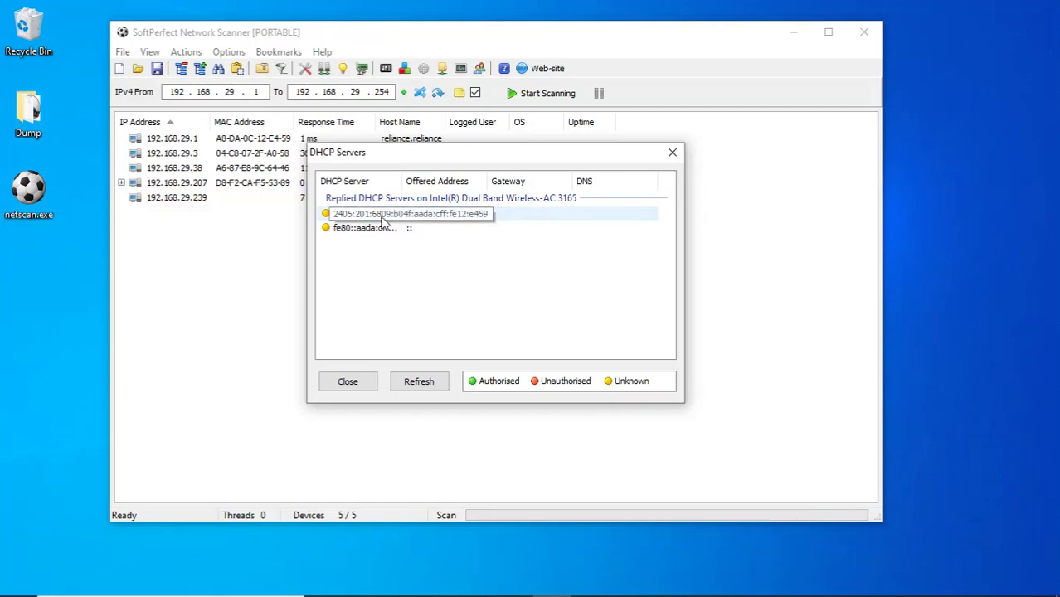
pyautogui.click(372, 231)
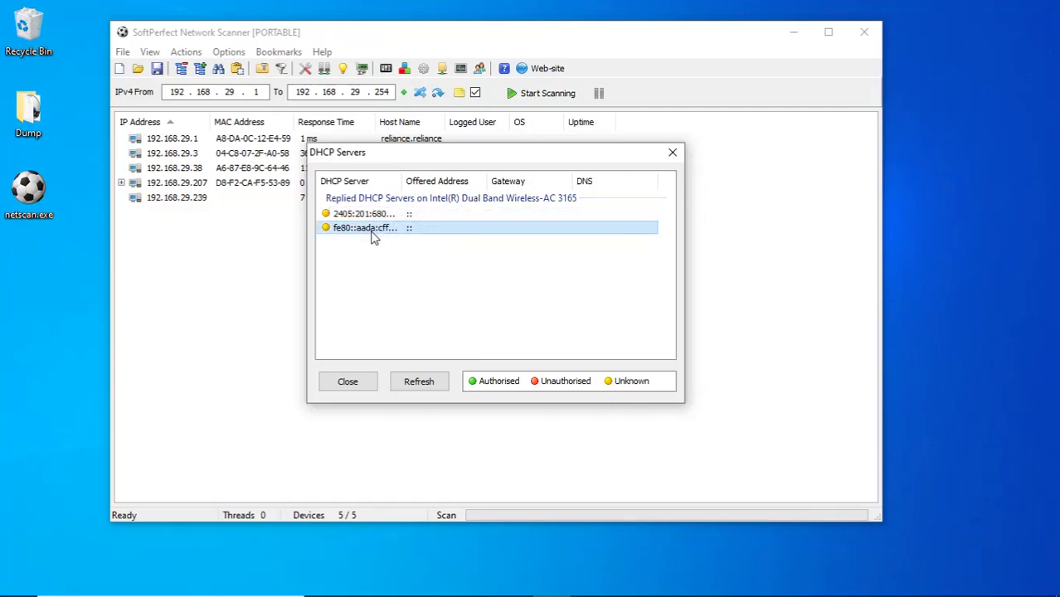
pyautogui.click(371, 217)
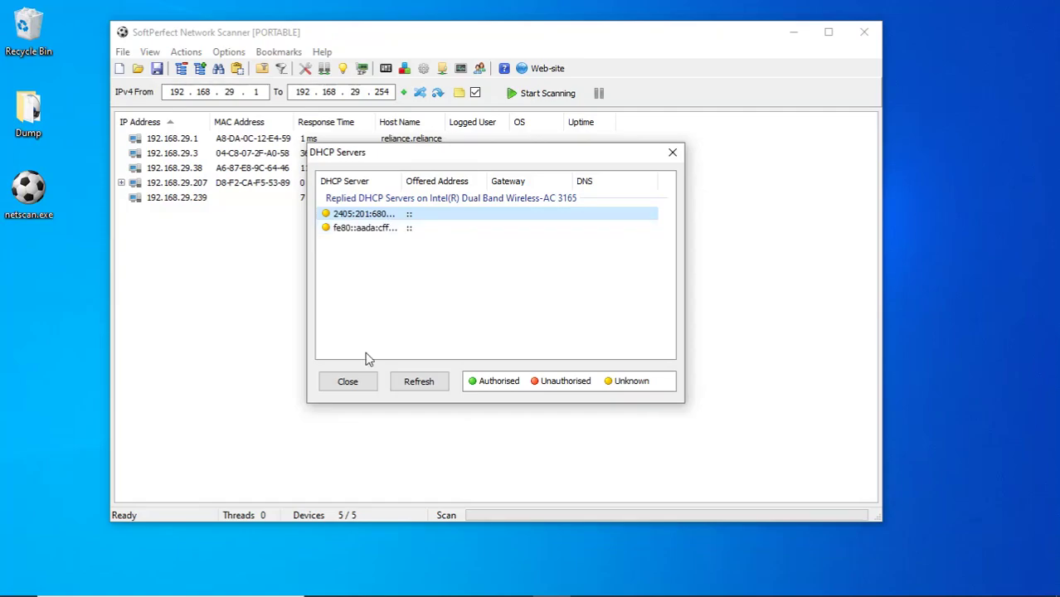
pyautogui.click(348, 382)
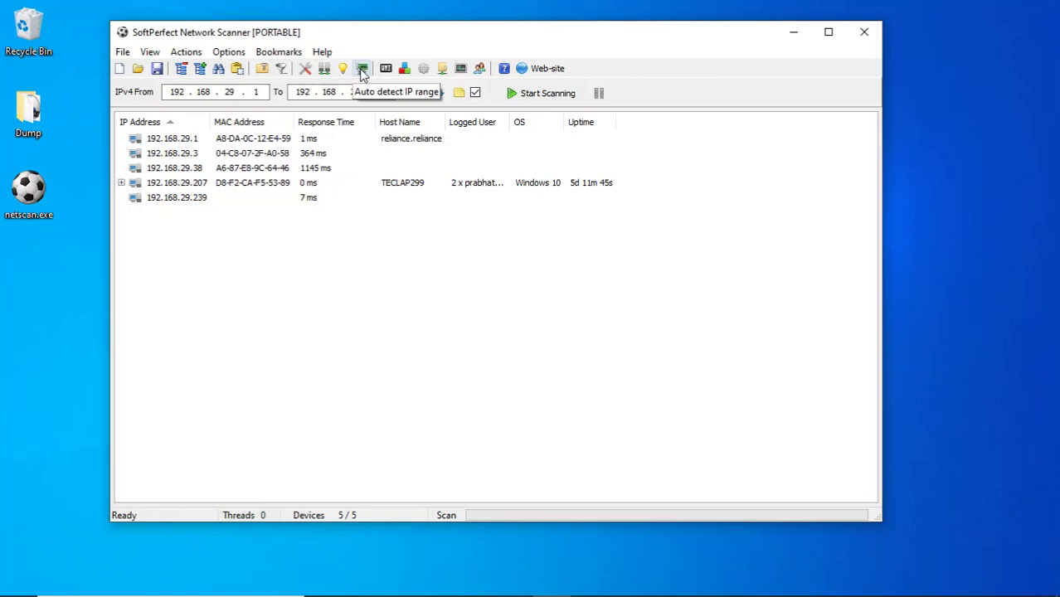
# Auto-detect the range 192.168.29.0–255 from the Intel Dual Band adapter at 192.168.29.207.
pyautogui.click(362, 71)
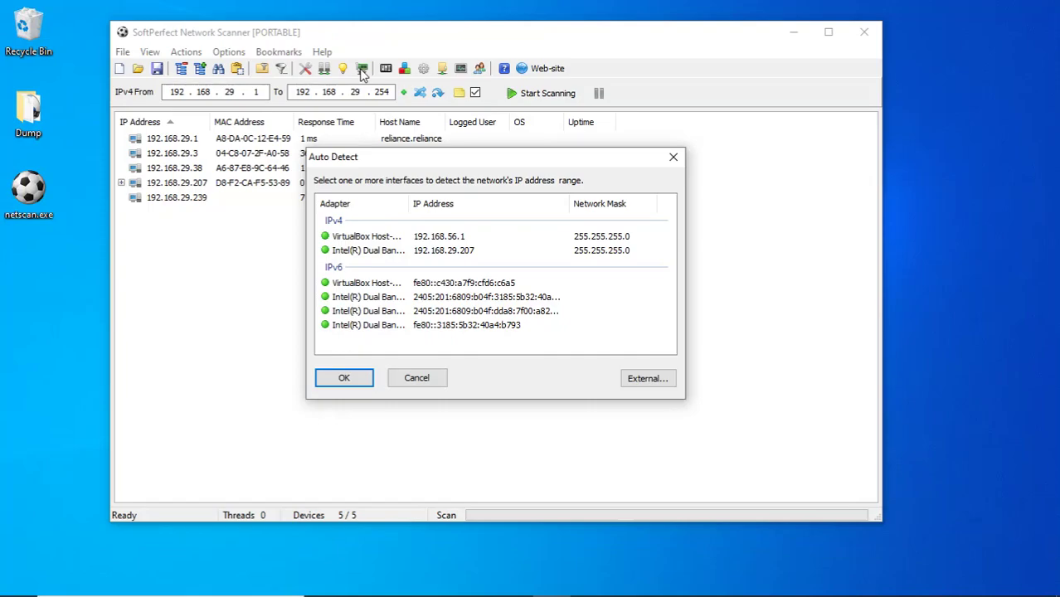
pyautogui.click(395, 257)
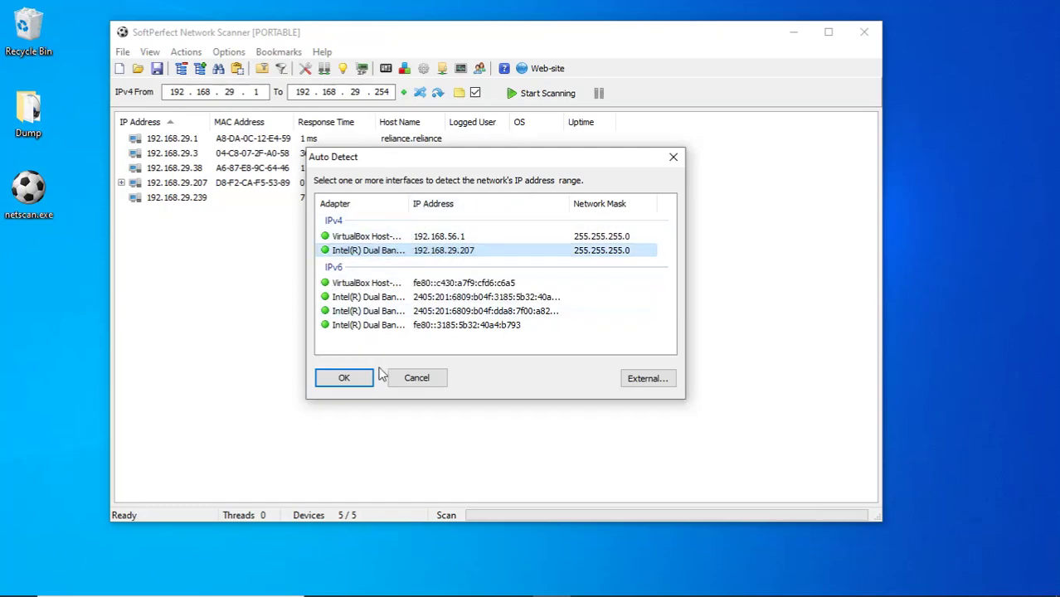
pyautogui.click(357, 384)
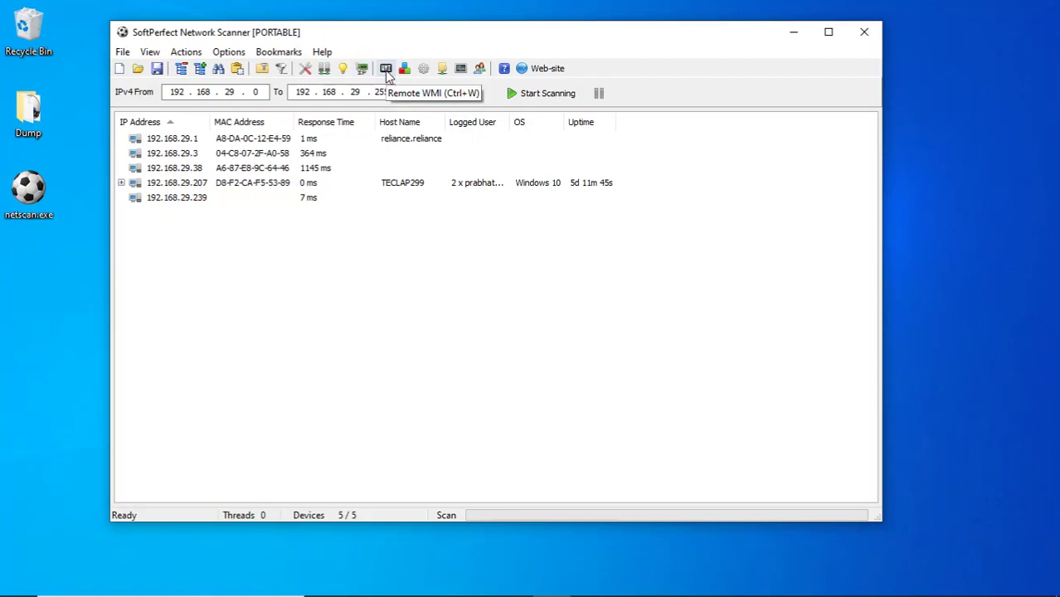
# Add PartNumber and Serial Number to the Remote WMI query items and close the dialog.
pyautogui.click(387, 71)
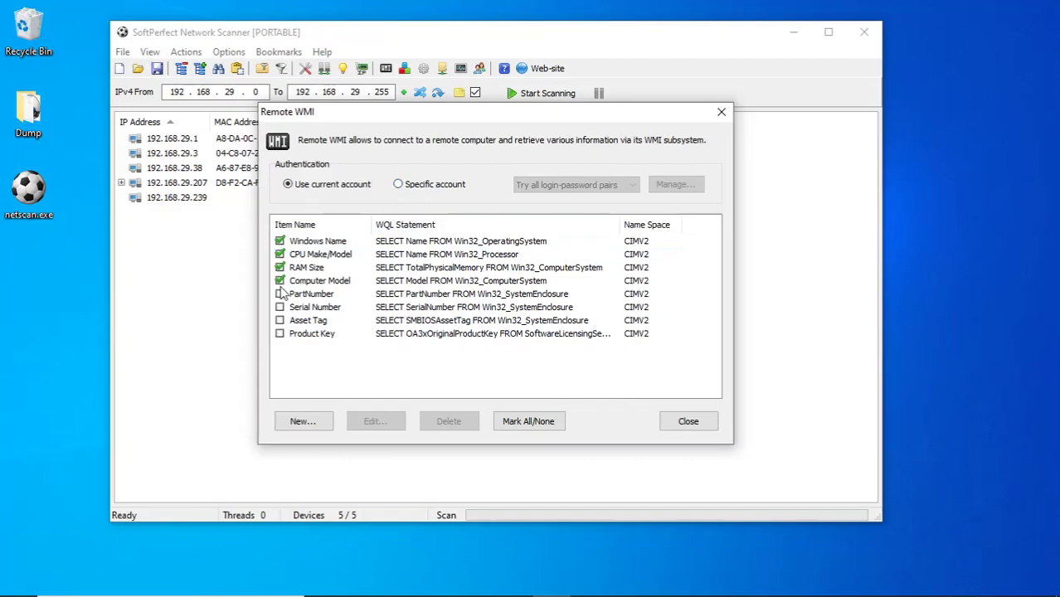
pyautogui.click(280, 294)
pyautogui.click(281, 307)
pyautogui.click(688, 422)
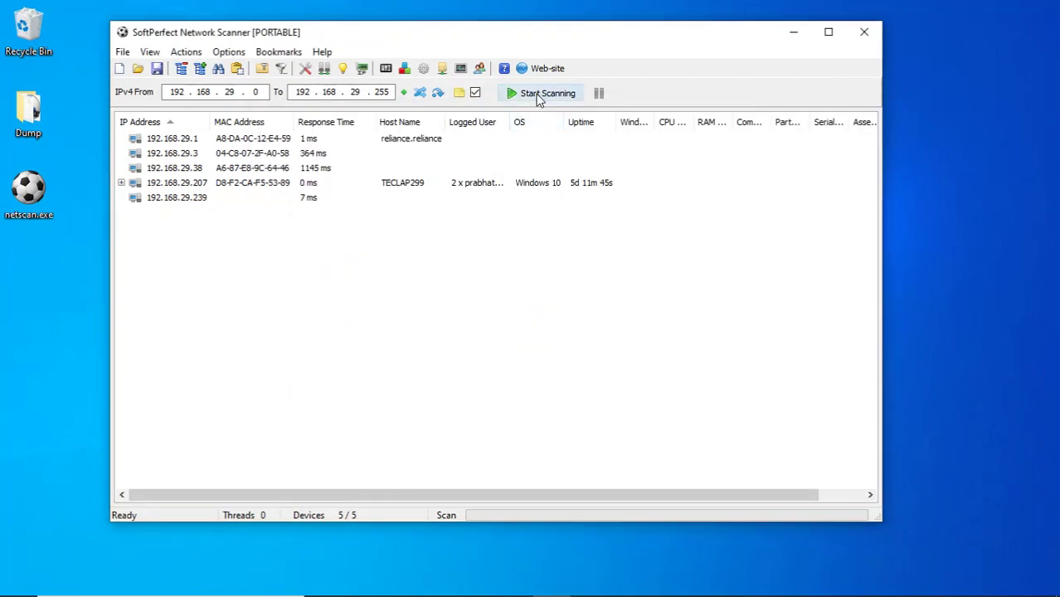
# Open Program Options and switch Workstation lookups to Use current account.
pyautogui.click(228, 51)
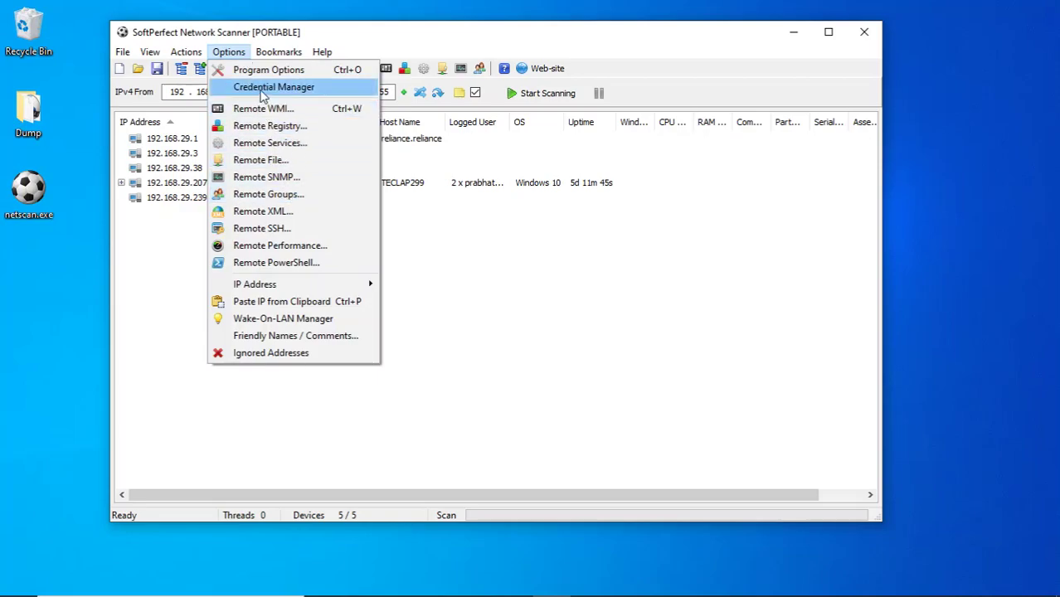
pyautogui.click(267, 73)
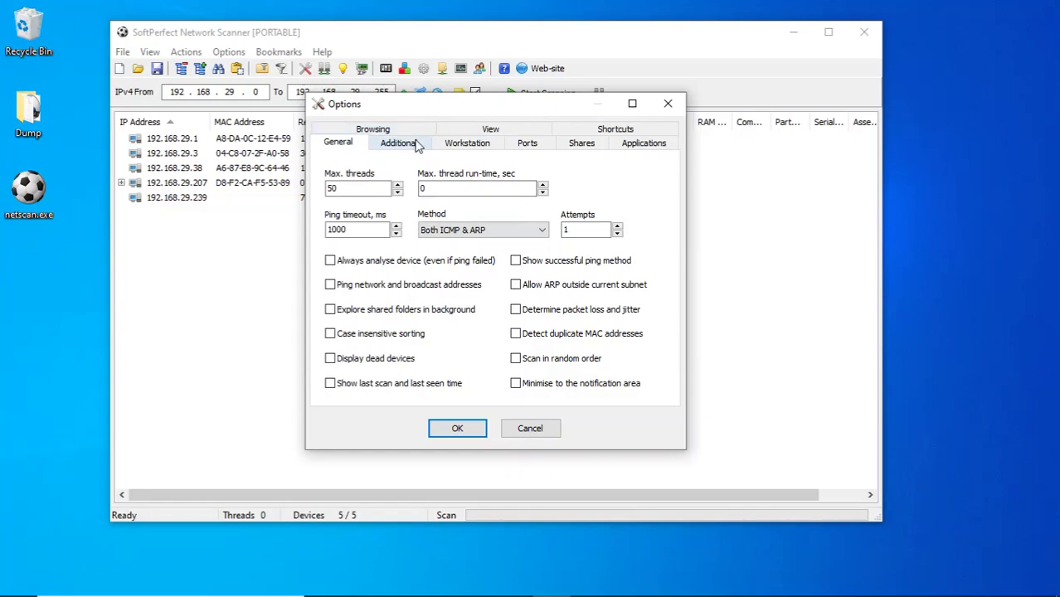
pyautogui.click(398, 142)
pyautogui.press('super')
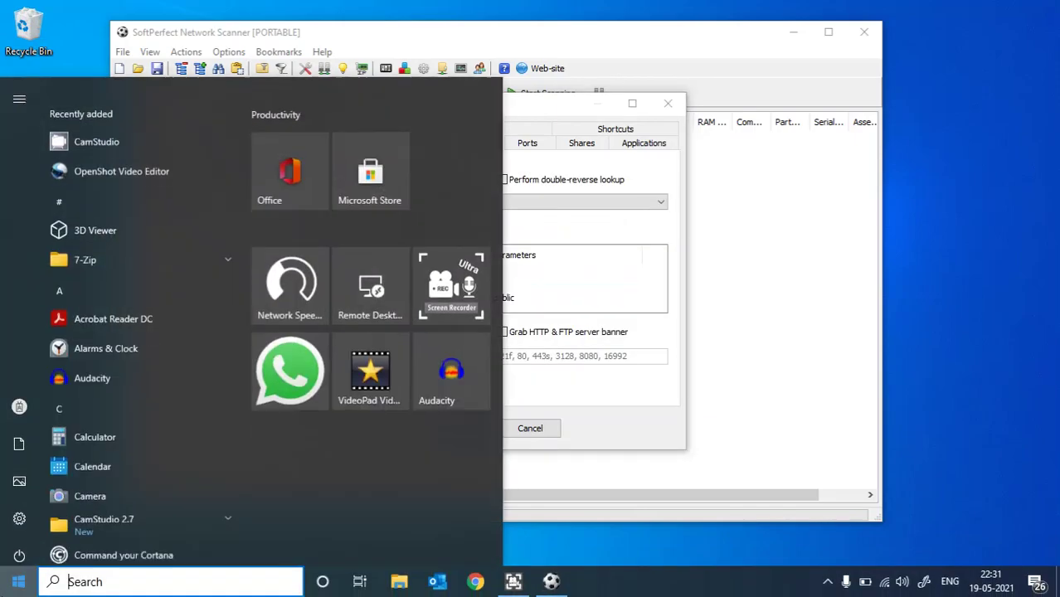
pyautogui.click(553, 102)
pyautogui.click(452, 143)
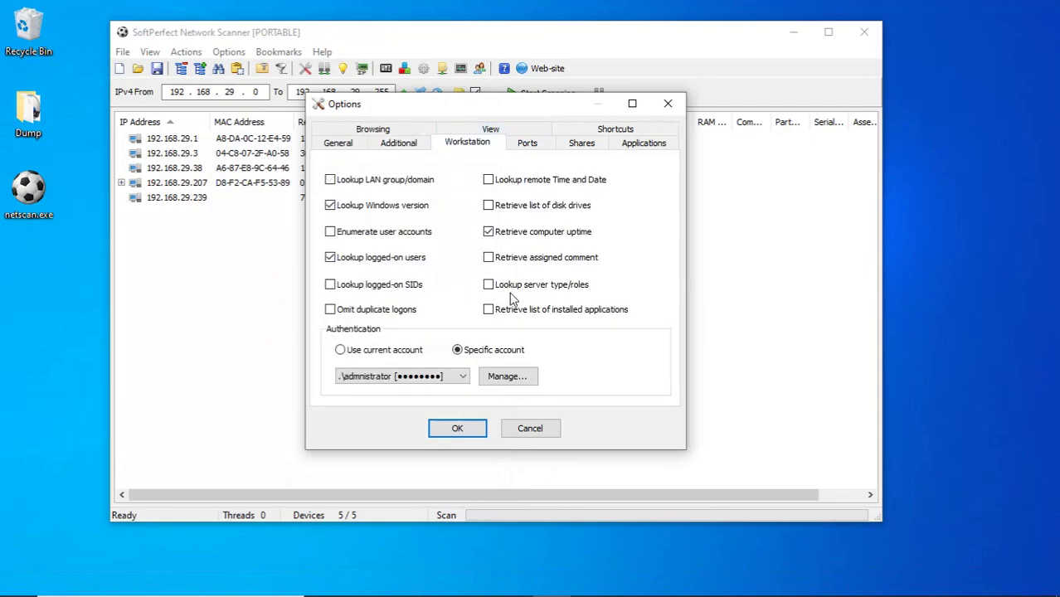
pyautogui.click(418, 351)
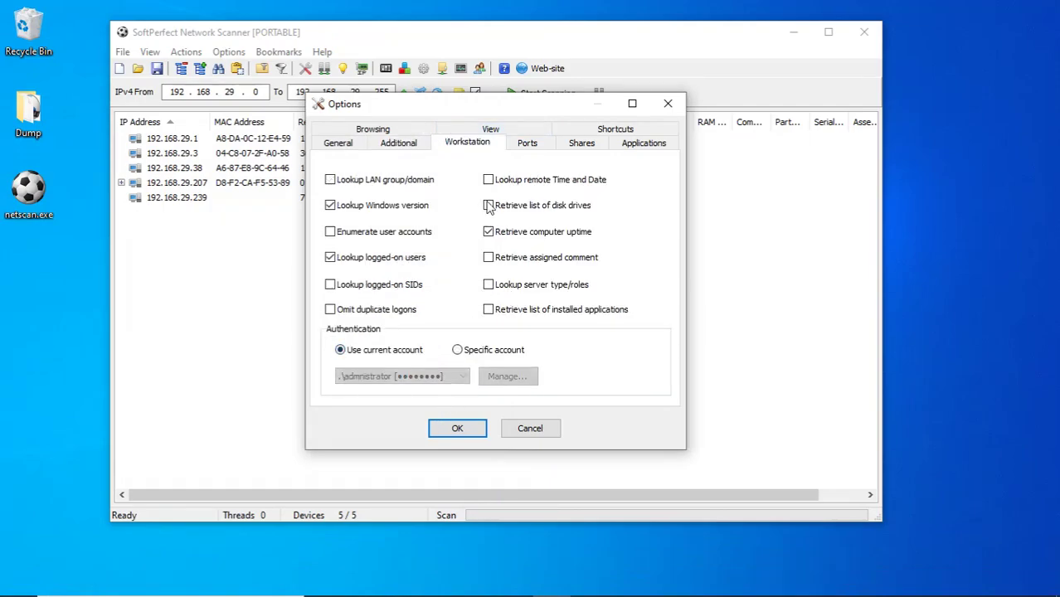
# Switch share scanning to Use current account as well and save with OK.
pyautogui.click(526, 147)
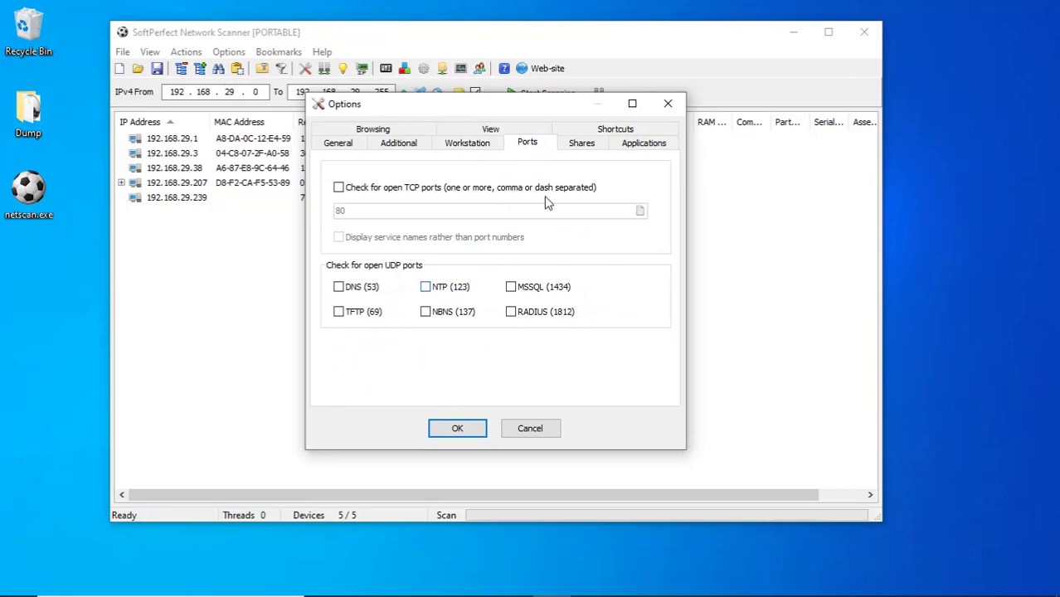
pyautogui.click(583, 142)
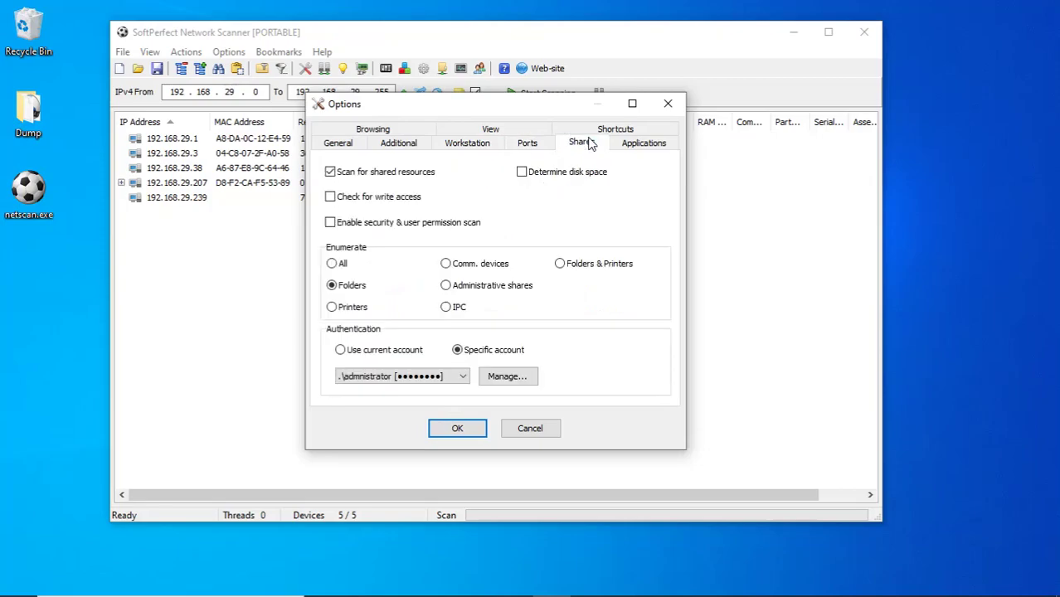
pyautogui.click(407, 351)
pyautogui.click(455, 428)
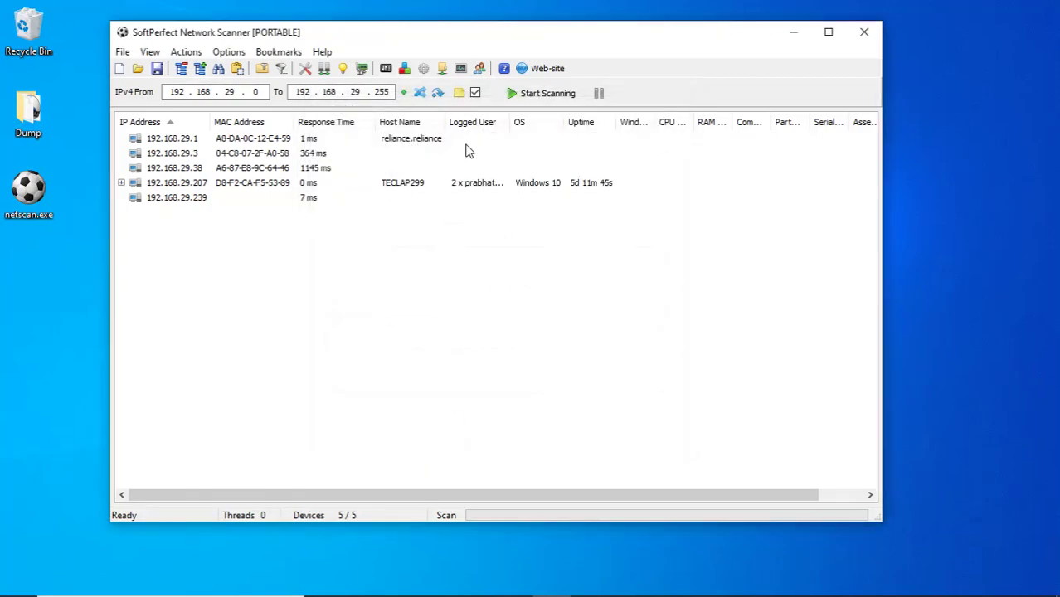
# Rescan the subnet and resize the Windows Name and CPU Make/Model columns.
pyautogui.click(518, 97)
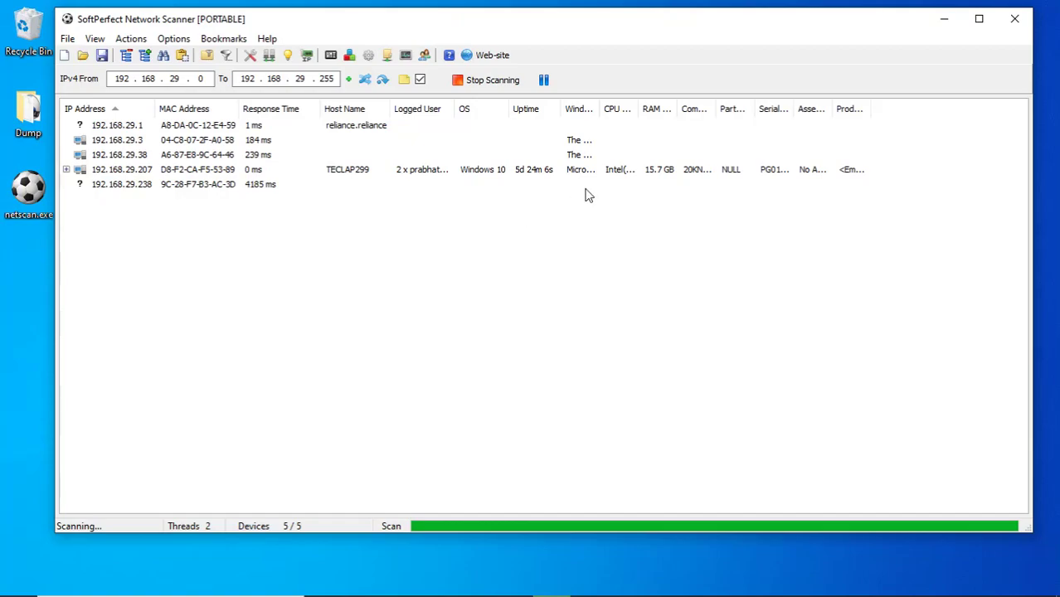
pyautogui.doubleClick(602, 109)
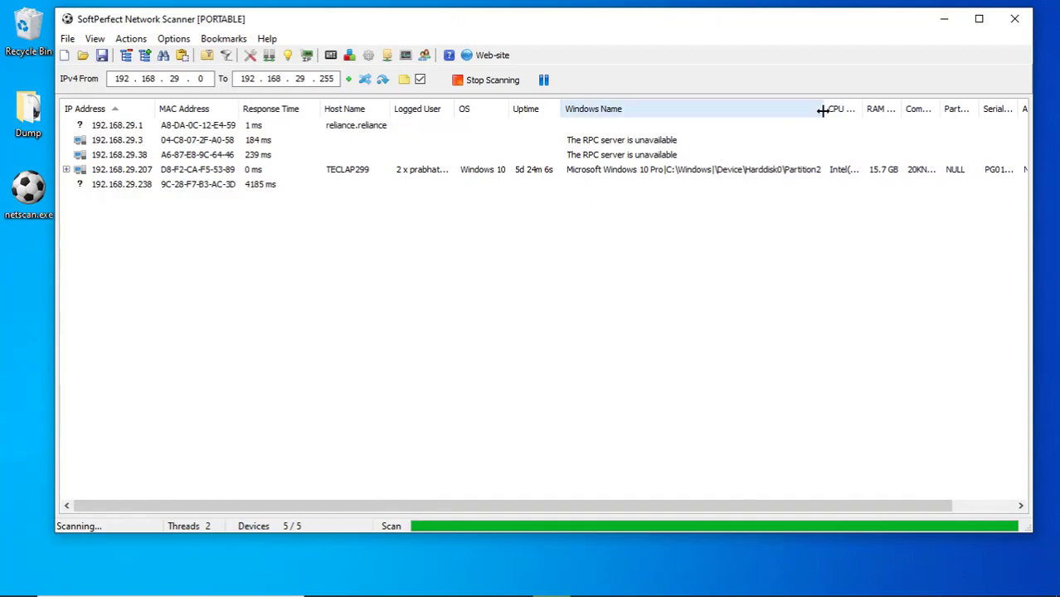
pyautogui.moveTo(823, 109); pyautogui.dragTo(636, 109)
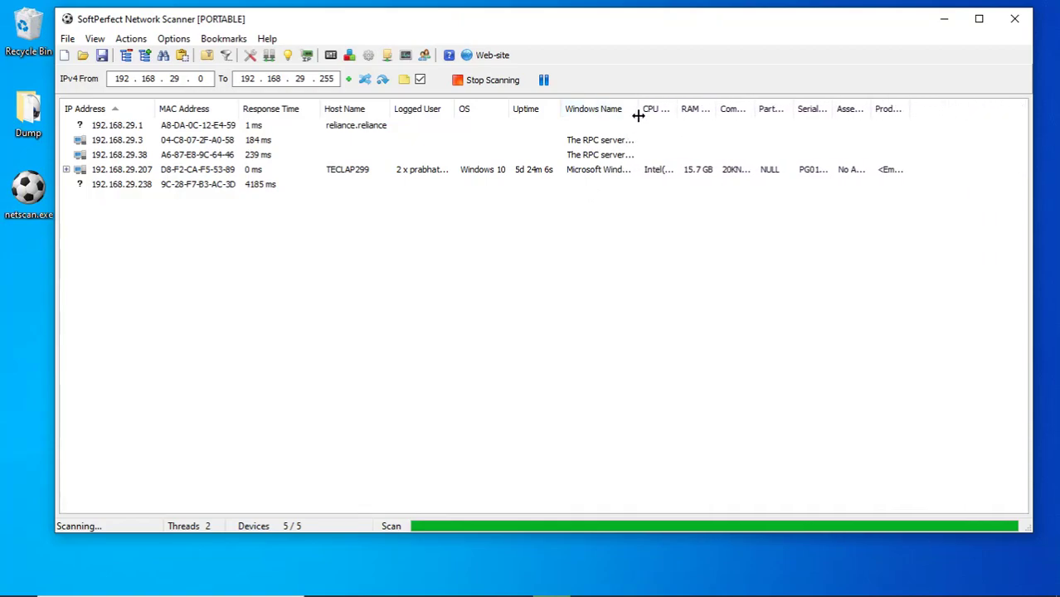
pyautogui.doubleClick(675, 108)
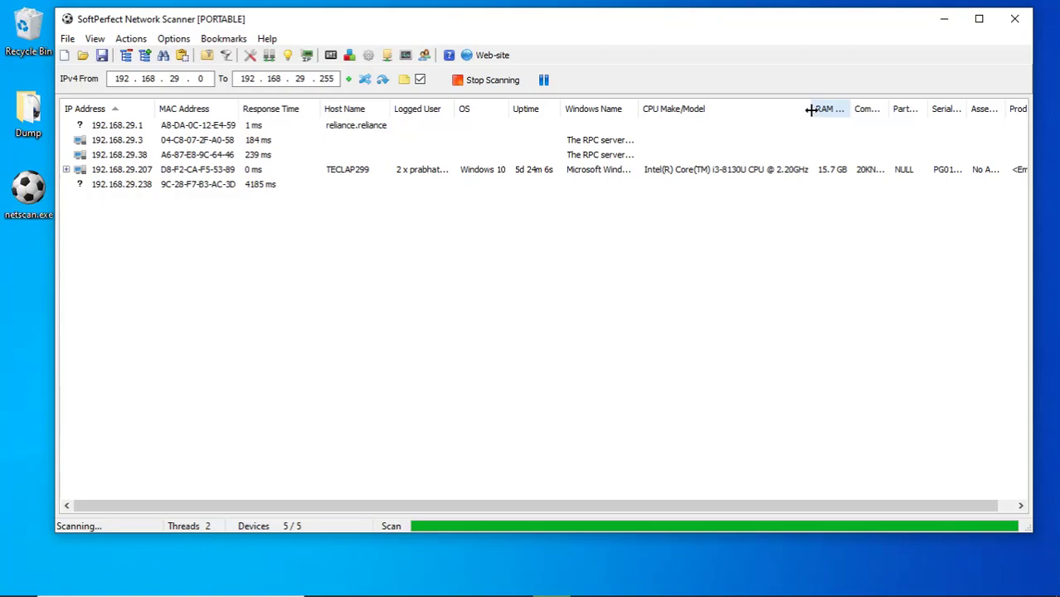
pyautogui.moveTo(810, 109); pyautogui.dragTo(715, 112)
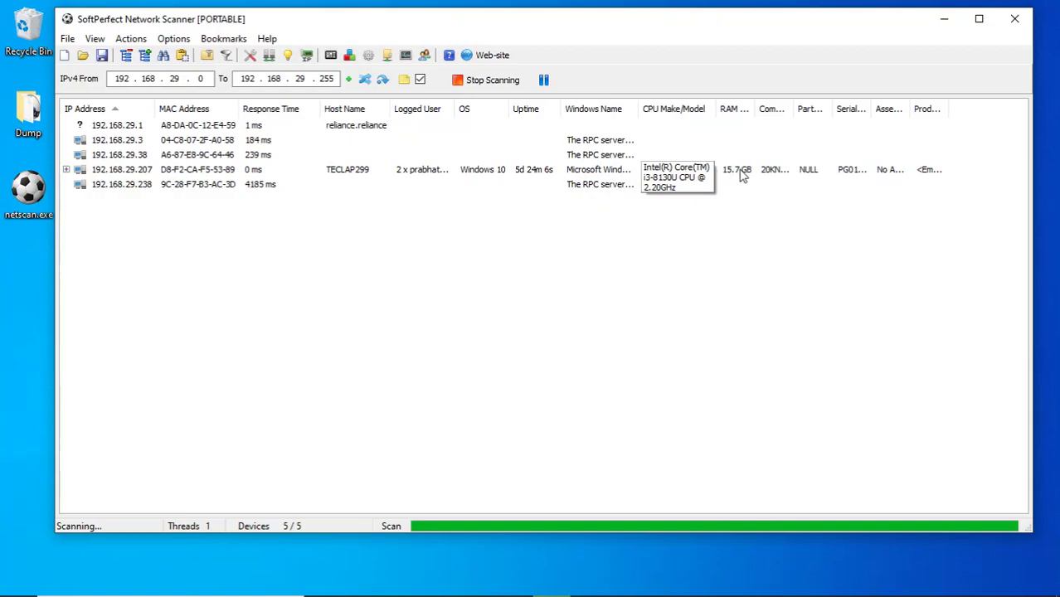
# Widen the Computer Model and PartNumber columns and sort rows by serial number, reversed.
pyautogui.moveTo(791, 109); pyautogui.dragTo(832, 105)
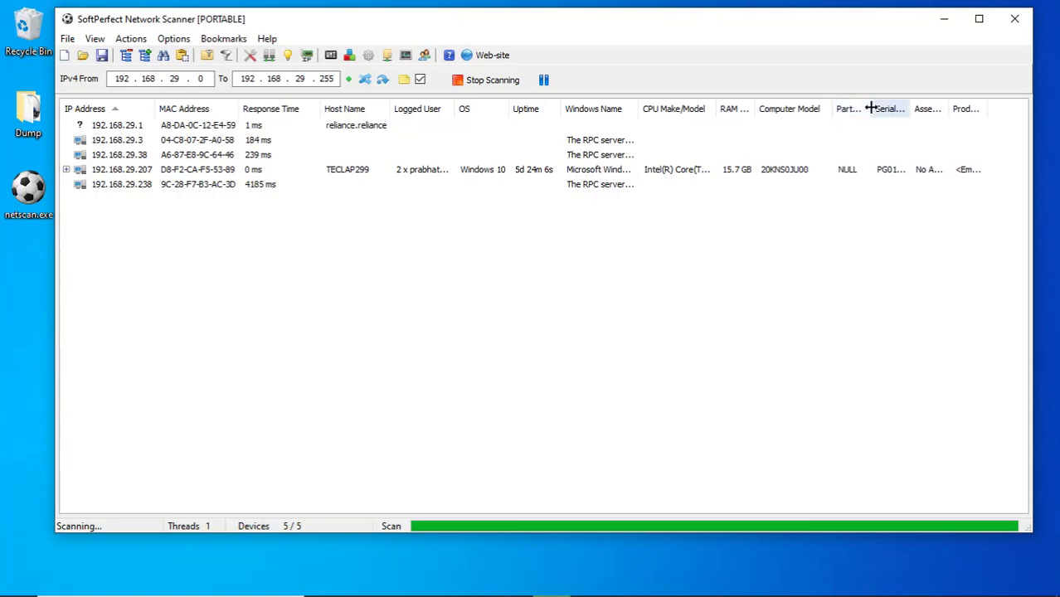
pyautogui.moveTo(870, 108); pyautogui.dragTo(885, 109)
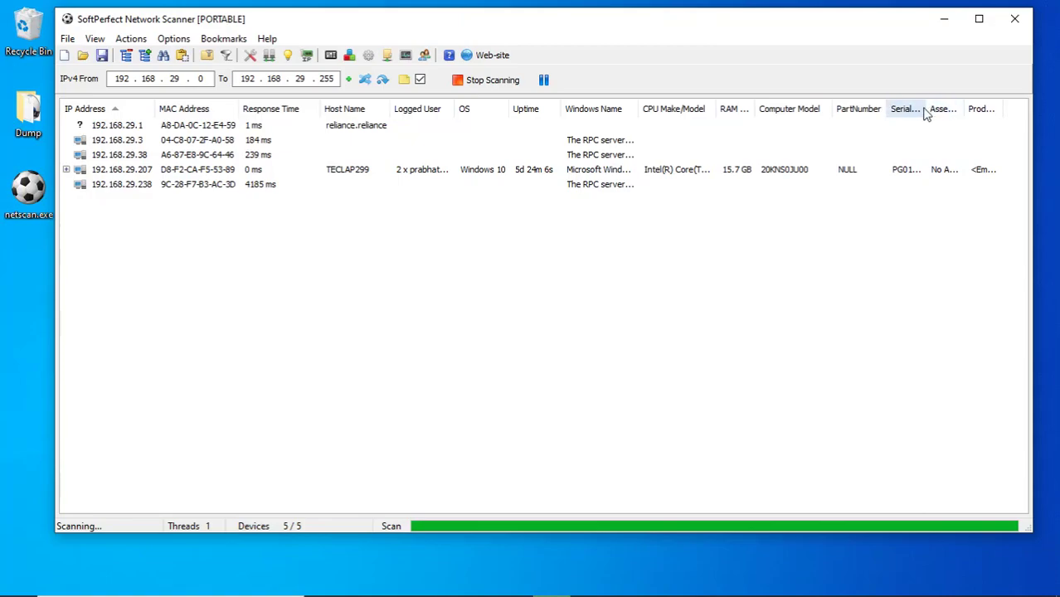
pyautogui.click(925, 109)
pyautogui.click(925, 110)
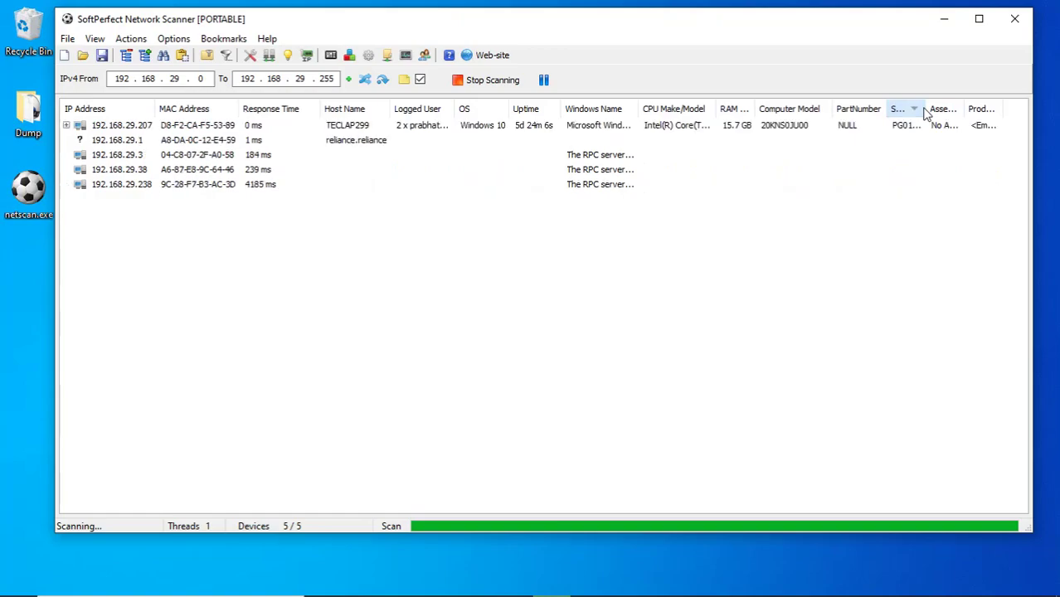
pyautogui.moveTo(925, 110); pyautogui.dragTo(932, 106)
# Sort the scan results by IP address in descending order, then browse the Options and Bookmarks menus.
pyautogui.click(148, 108)
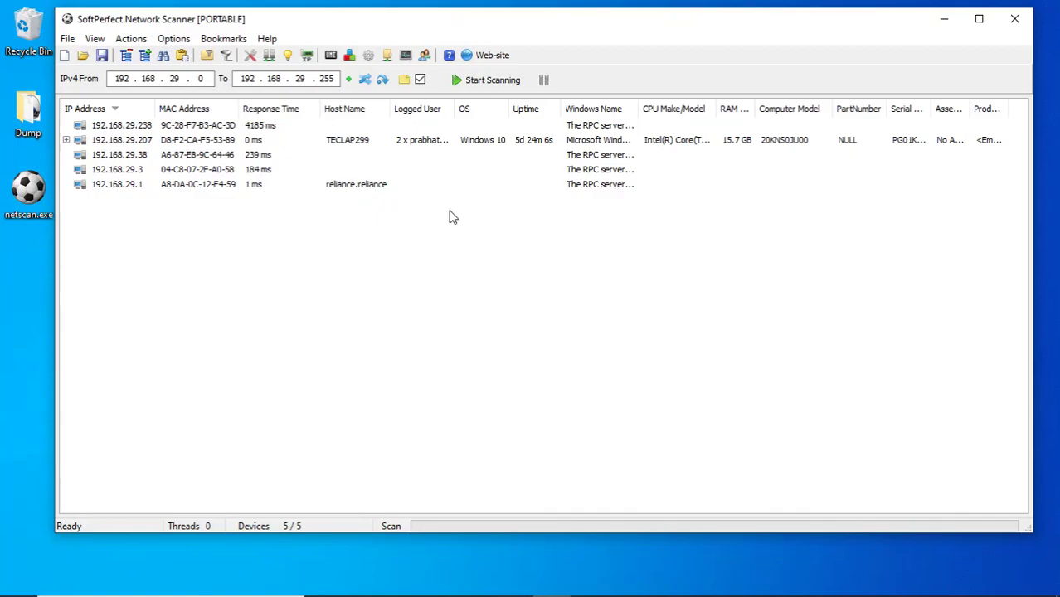
pyautogui.click(172, 39)
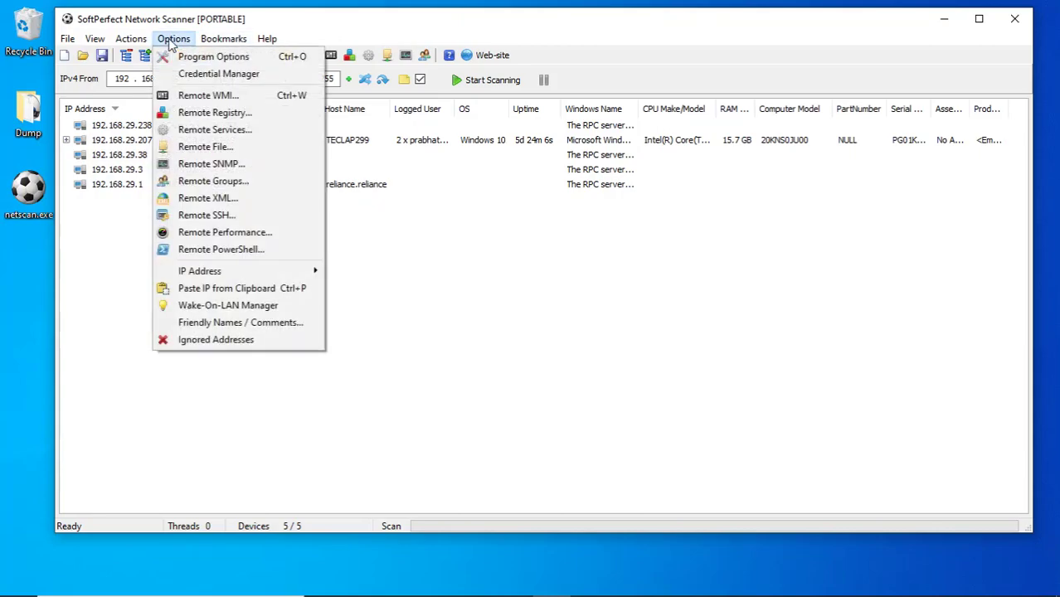
pyautogui.moveTo(223, 38)
pyautogui.click(432, 13)
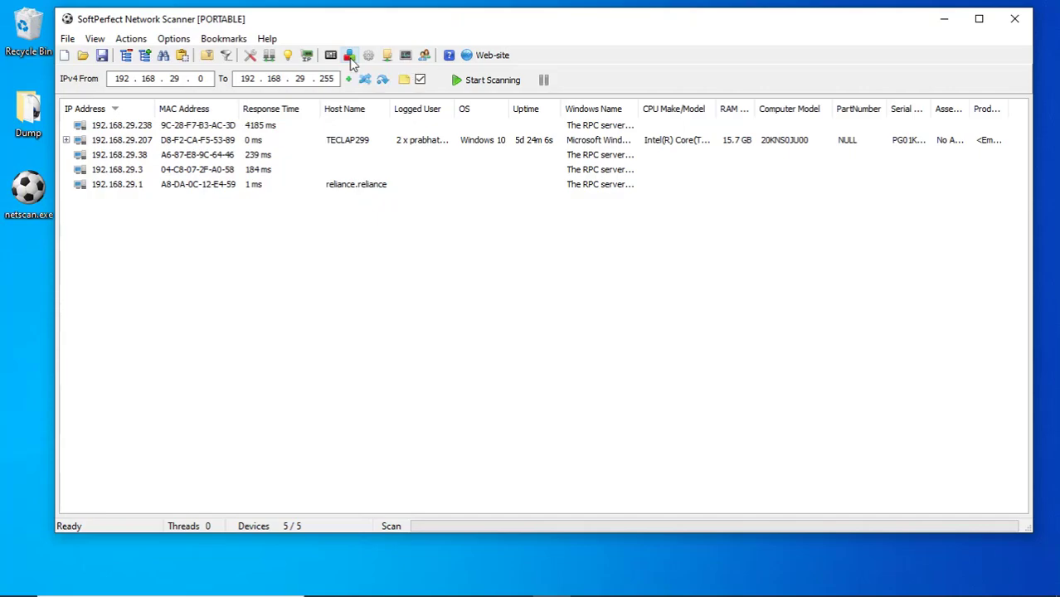
pyautogui.click(350, 58)
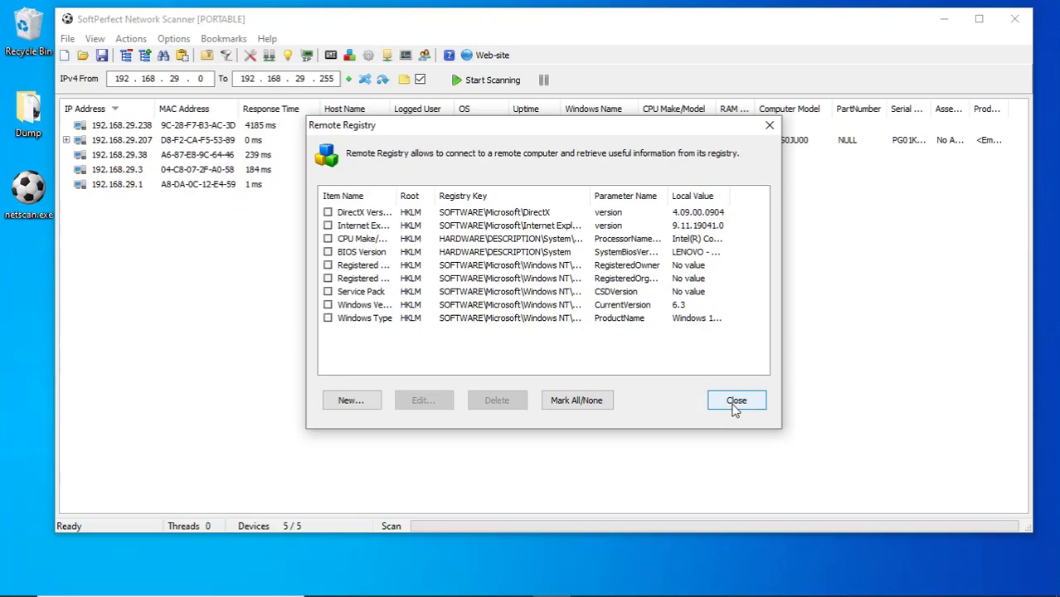
pyautogui.click(734, 406)
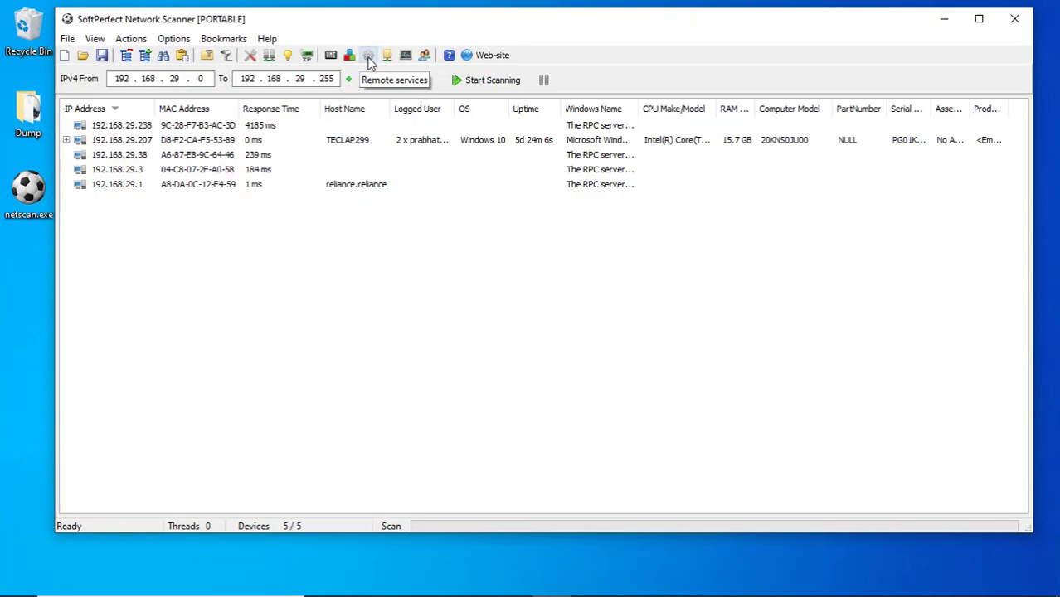
pyautogui.click(369, 58)
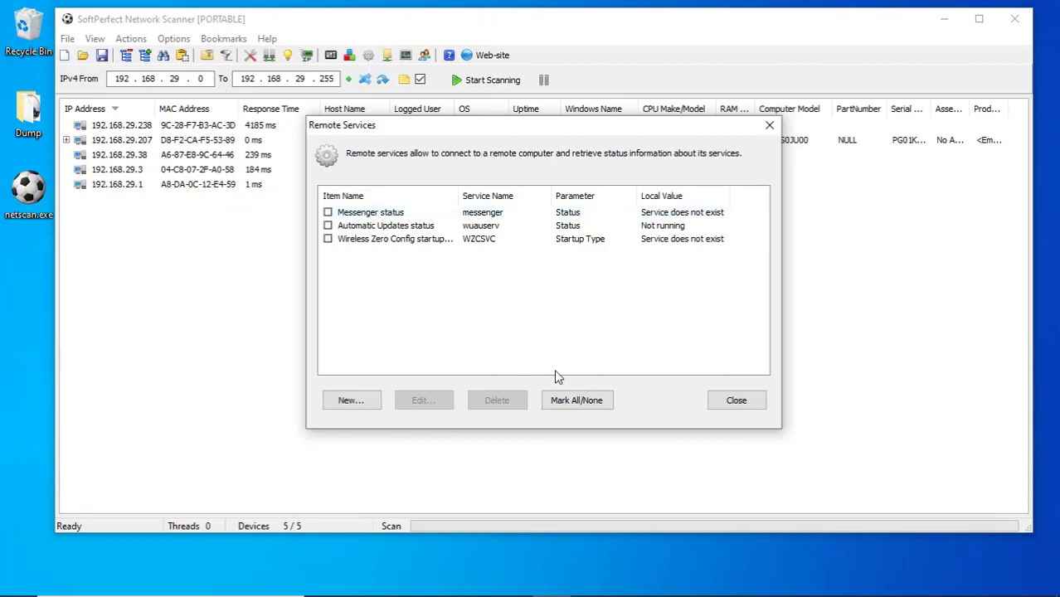
pyautogui.click(735, 401)
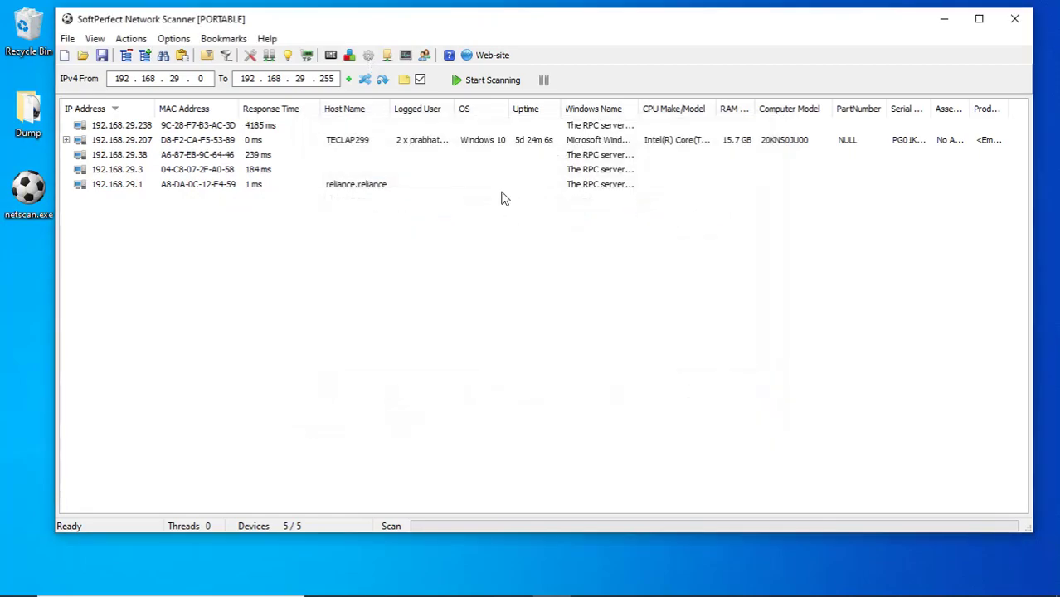
pyautogui.click(330, 57)
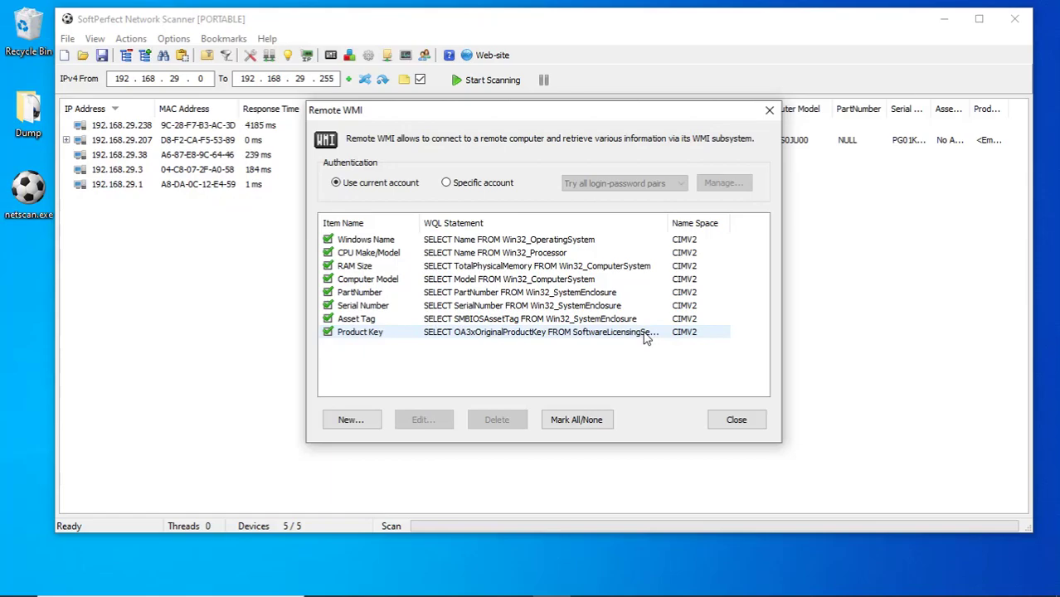
# Start a new WMI query in the builder, showing Win32_OperatingSystem properties with example values.
pyautogui.click(351, 420)
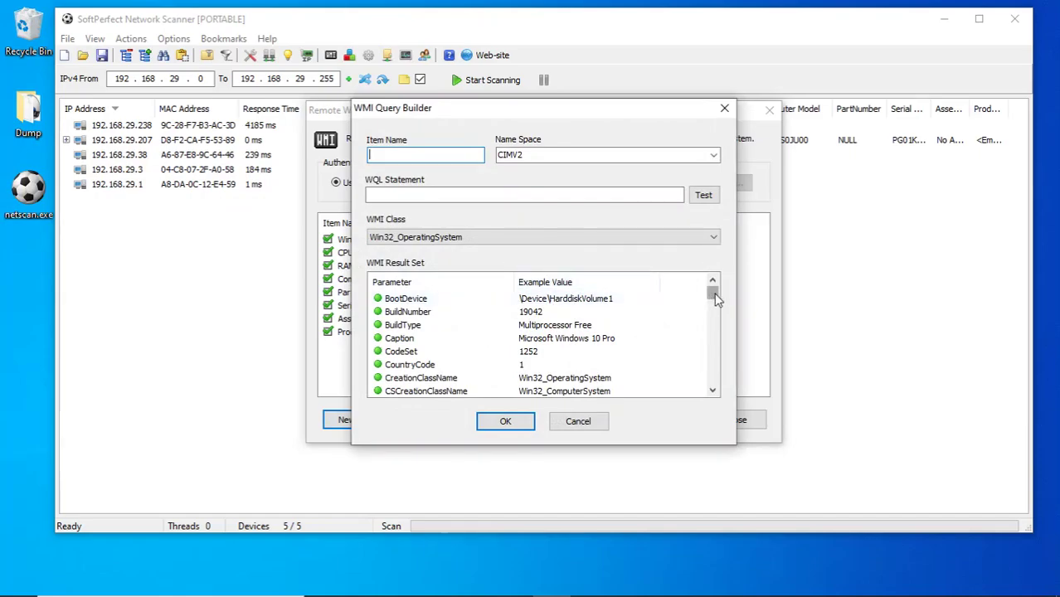
pyautogui.moveTo(715, 300); pyautogui.dragTo(705, 276)
# Step through Win32_OperatingSystem properties from BootDevice down to ServicePackMinorVersion as the query item.
pyautogui.click(433, 302)
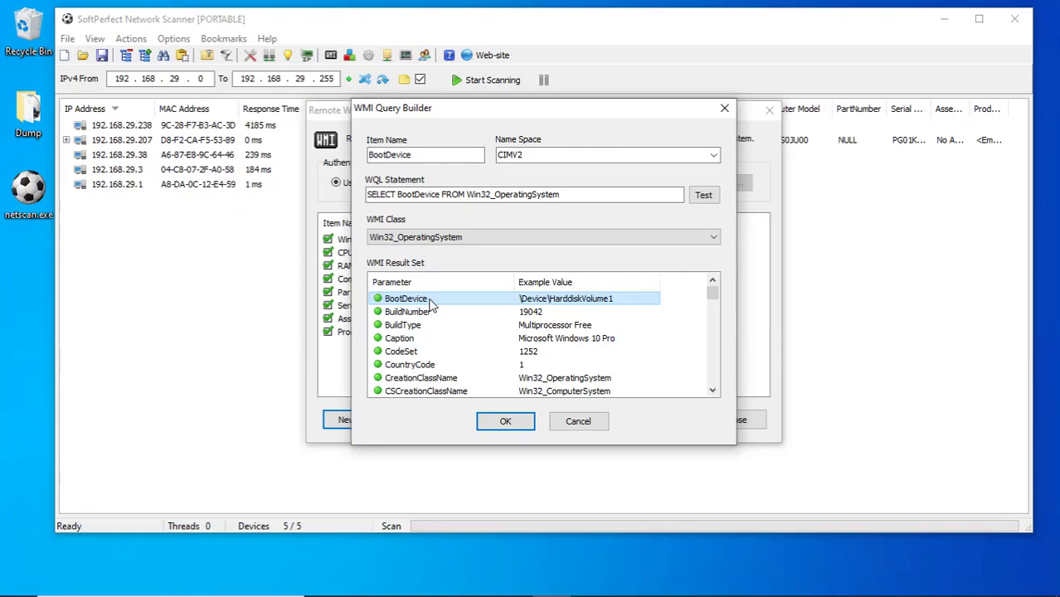
pyautogui.press('Down')
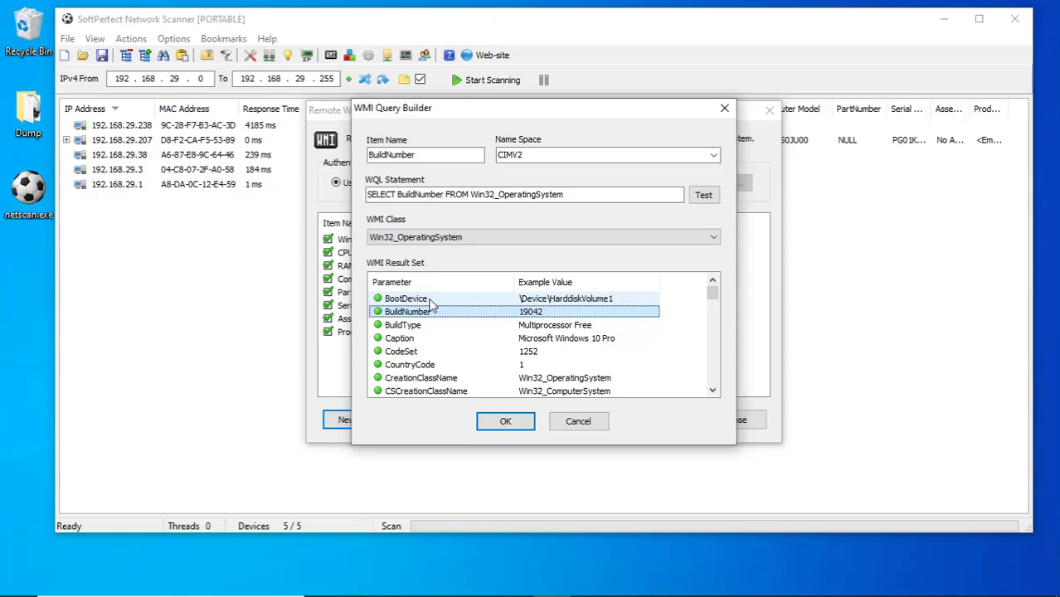
pyautogui.press('Down')
pyautogui.press('Down')
pyautogui.press('Down')
pyautogui.press('Down')
pyautogui.press('Down')
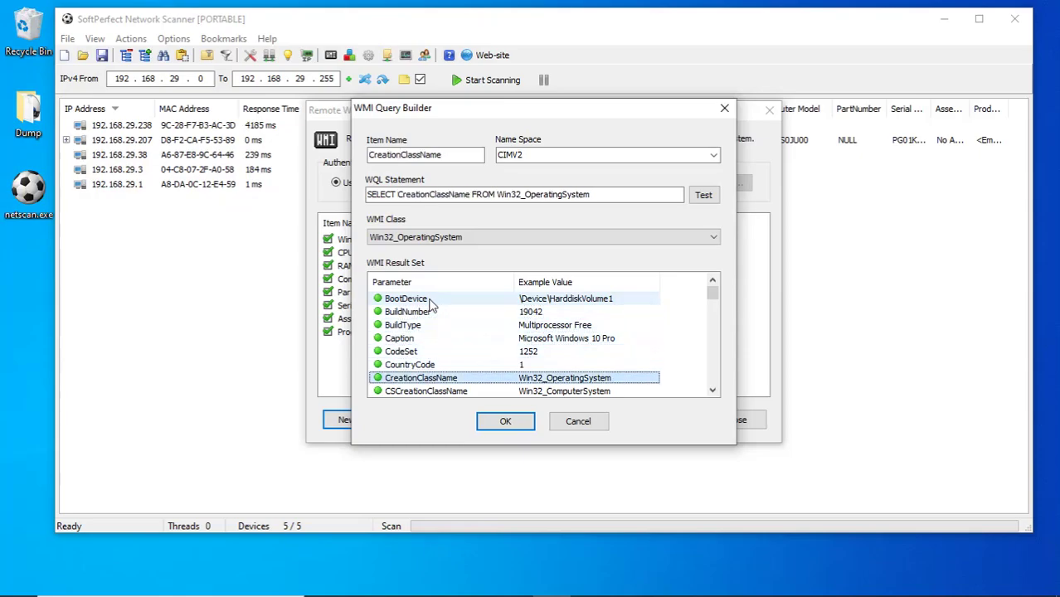
pyautogui.press('Down')
pyautogui.press('Down')
pyautogui.press('Down')
pyautogui.press('Down')
pyautogui.press('Down')
pyautogui.press('Down')
pyautogui.press('Down')
pyautogui.press('Down')
pyautogui.press('Down')
pyautogui.press('Down')
pyautogui.press('Down')
pyautogui.press('Down')
pyautogui.press('Down')
pyautogui.press('Down')
pyautogui.press('Down')
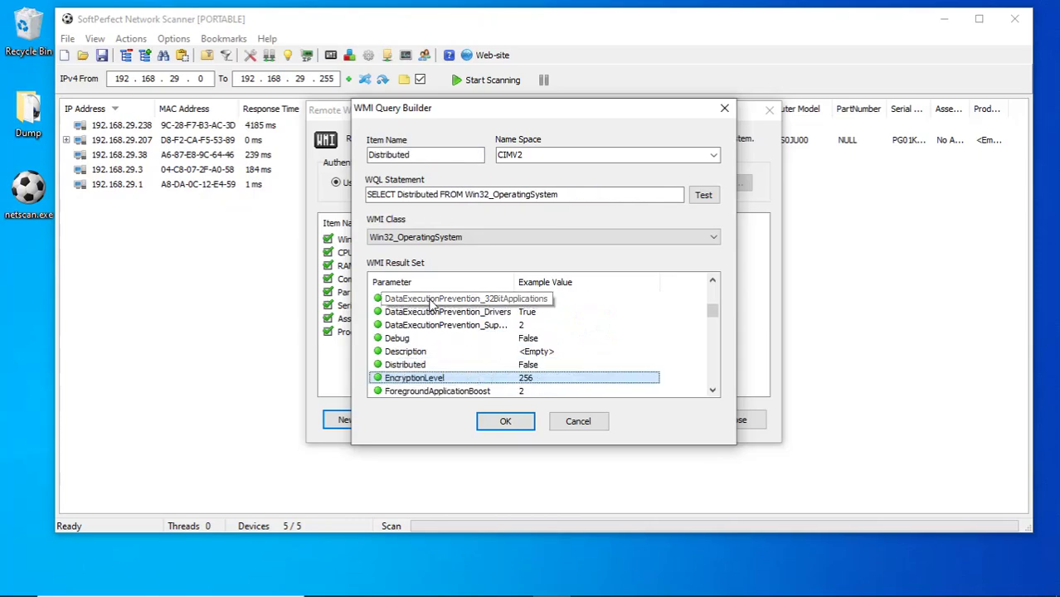
pyautogui.press('Down')
pyautogui.press('Down')
pyautogui.press('Down')
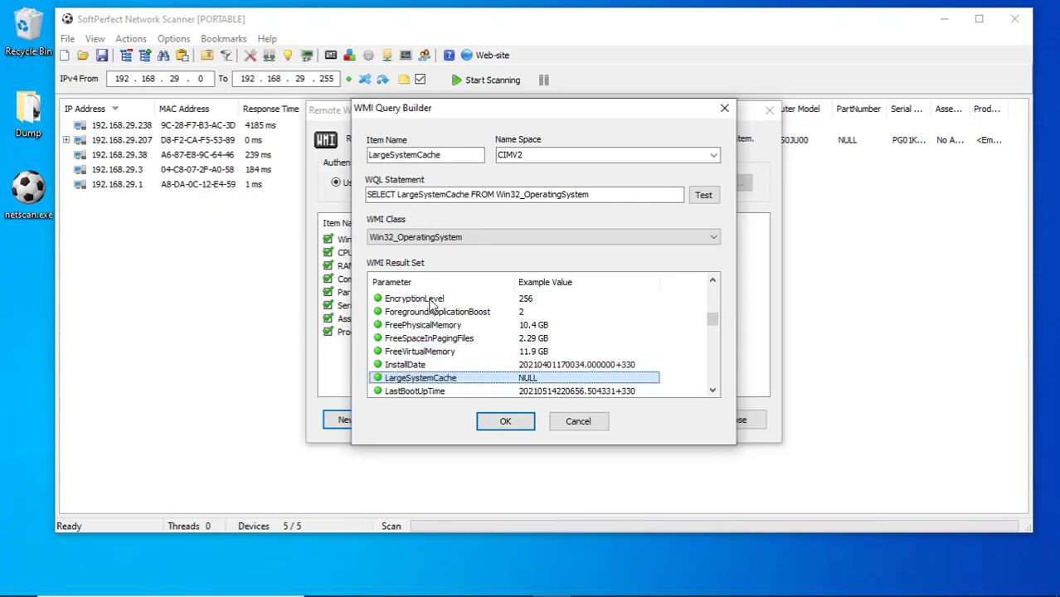
pyautogui.press('Up')
pyautogui.press('Up')
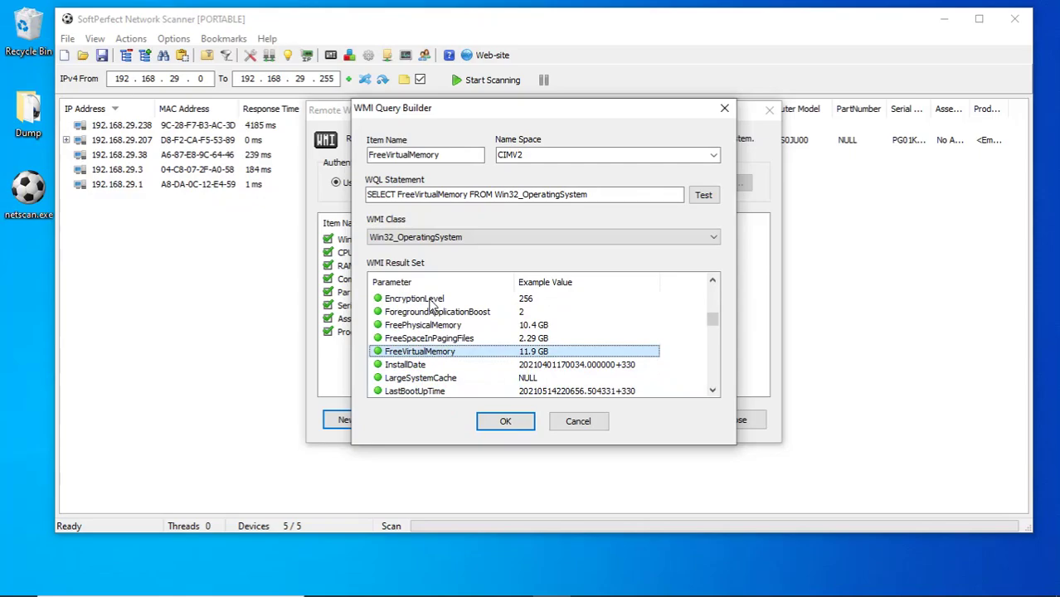
pyautogui.press('Down')
pyautogui.press('Down')
pyautogui.press('Down')
pyautogui.press('Down')
pyautogui.press('Down')
pyautogui.press('Down')
pyautogui.press('Down')
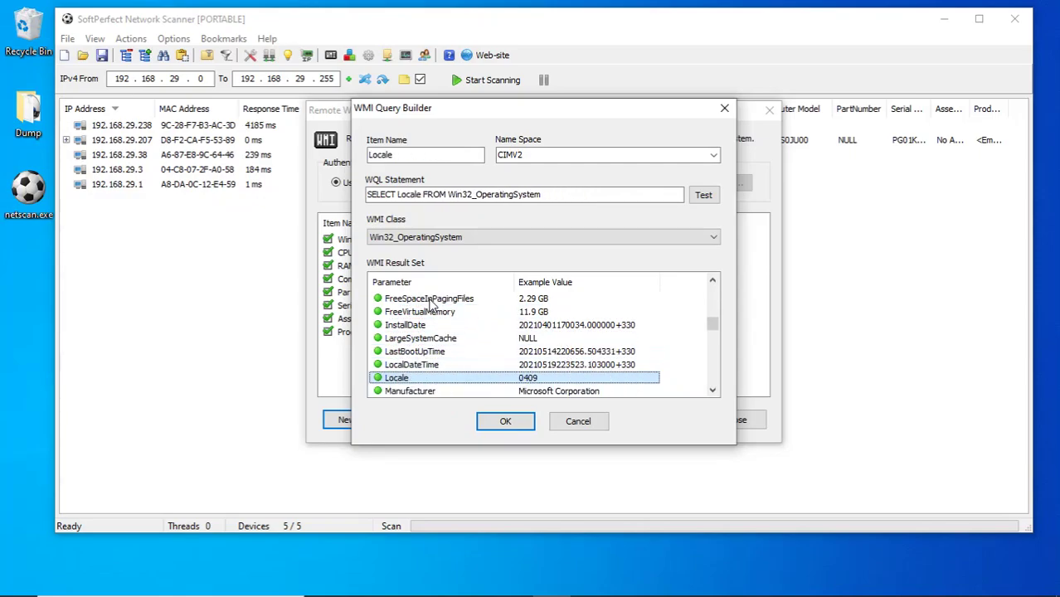
pyautogui.press('Down')
pyautogui.press('Down')
pyautogui.press('Down')
pyautogui.press('Down')
pyautogui.press('Down')
pyautogui.press('Down')
pyautogui.press('Down')
pyautogui.press('Down')
pyautogui.press('Down')
pyautogui.press('Down')
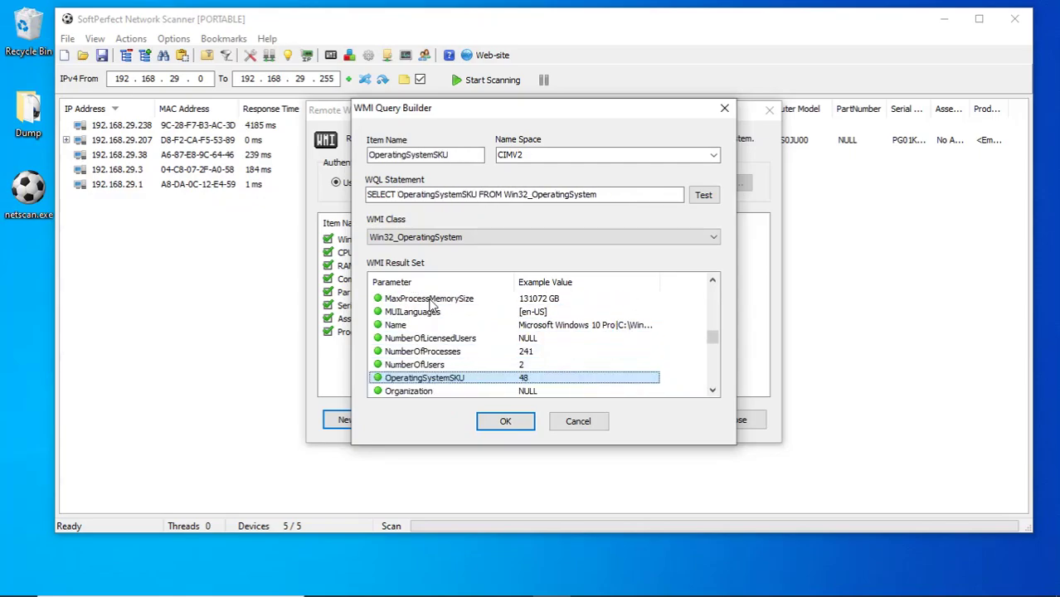
pyautogui.press('Down')
pyautogui.press('Down')
pyautogui.press('Down')
pyautogui.press('Down')
pyautogui.press('Down')
pyautogui.press('Down')
pyautogui.press('Down')
pyautogui.press('Down')
pyautogui.press('Down')
pyautogui.press('Down')
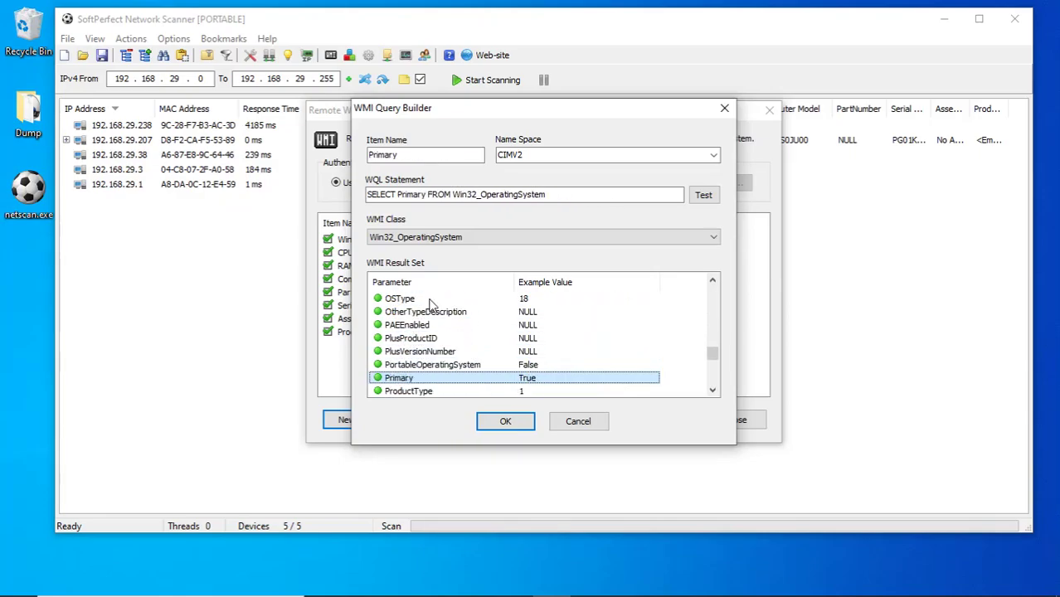
pyautogui.press('Down')
pyautogui.press('Down')
pyautogui.press('Down')
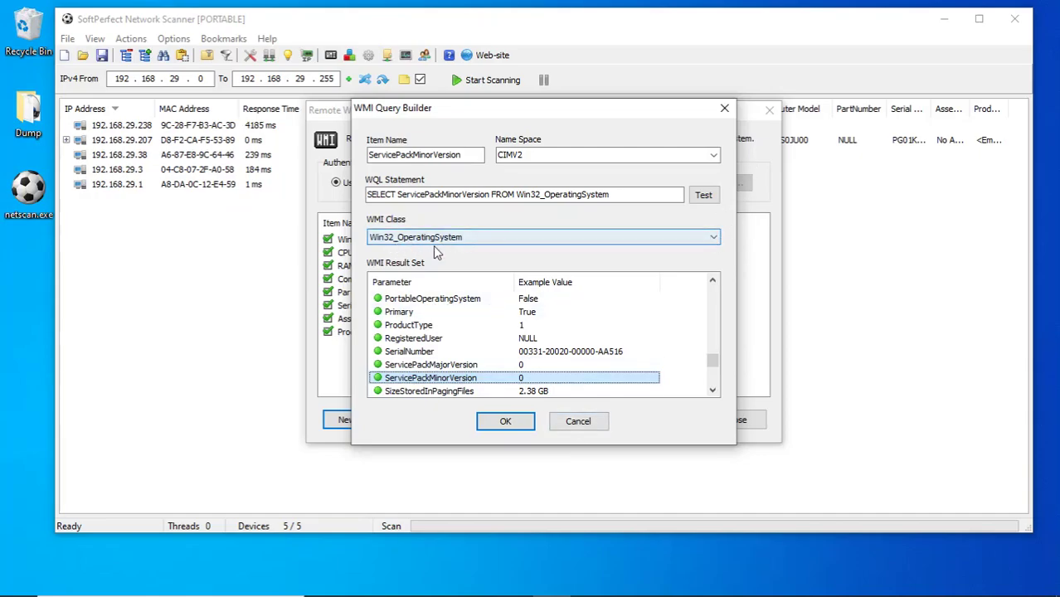
pyautogui.click(714, 238)
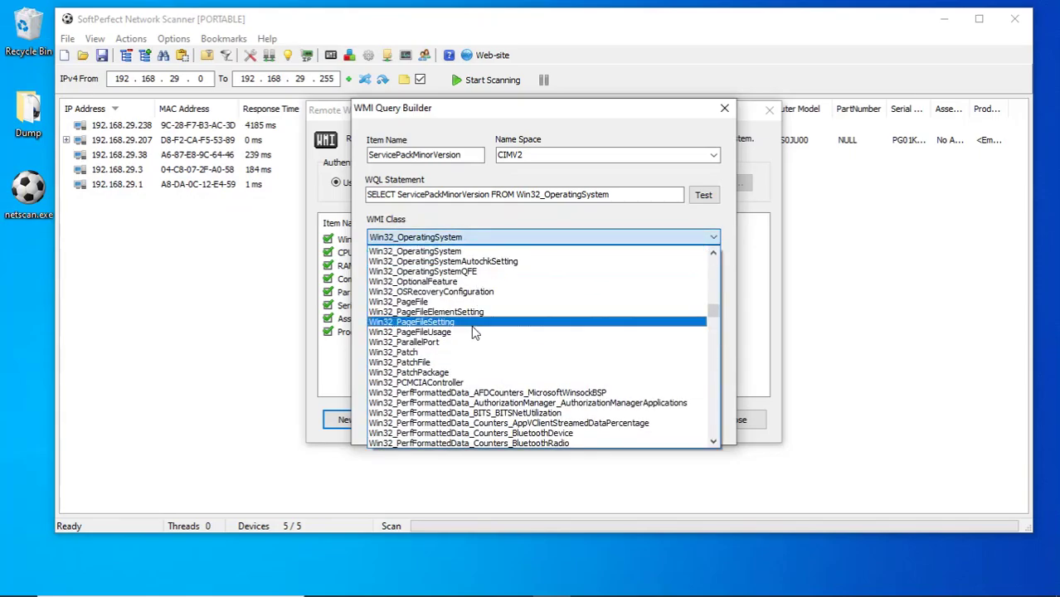
# Browse the WMI class list, keep Win32_OperatingSystem, and cancel the builder without adding an item.
pyautogui.scroll(-2, 475, 332)
pyautogui.scroll(-20, 471, 327)
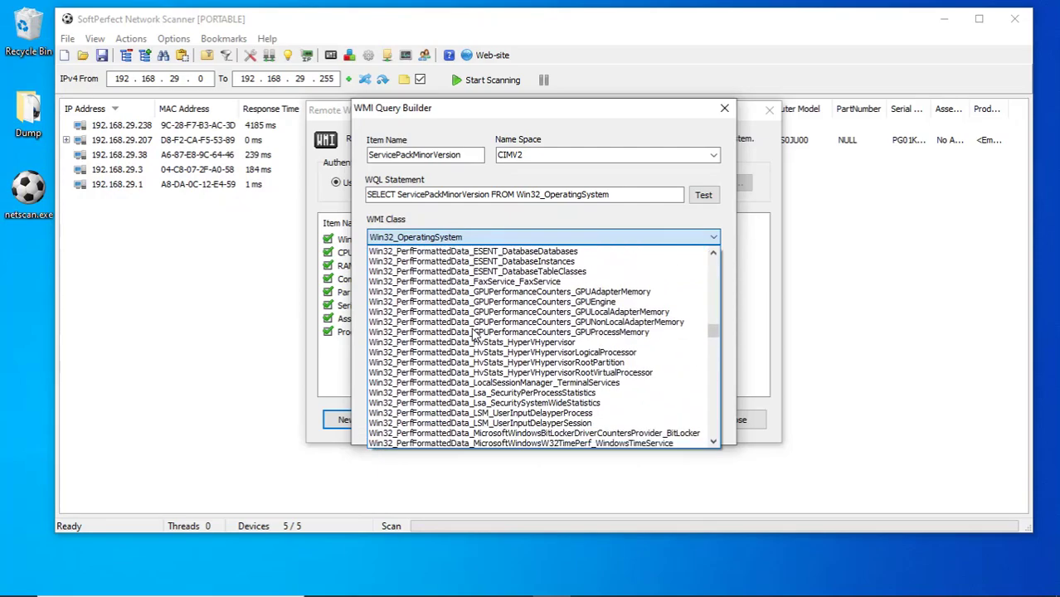
pyautogui.scroll(15, 474, 336)
pyautogui.scroll(20, 471, 327)
pyautogui.moveTo(719, 279); pyautogui.dragTo(714, 263)
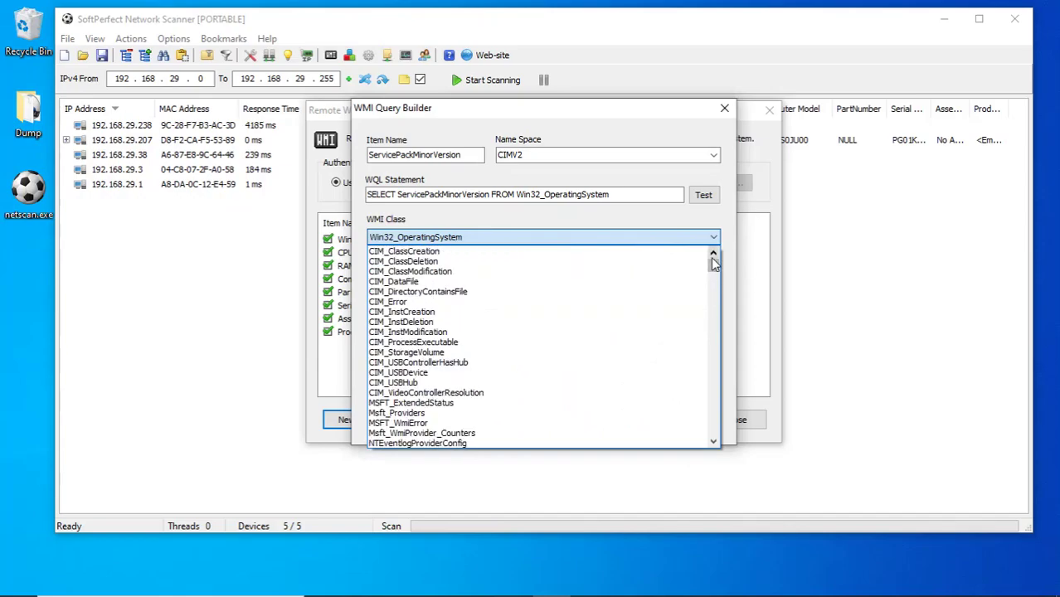
pyautogui.click(664, 224)
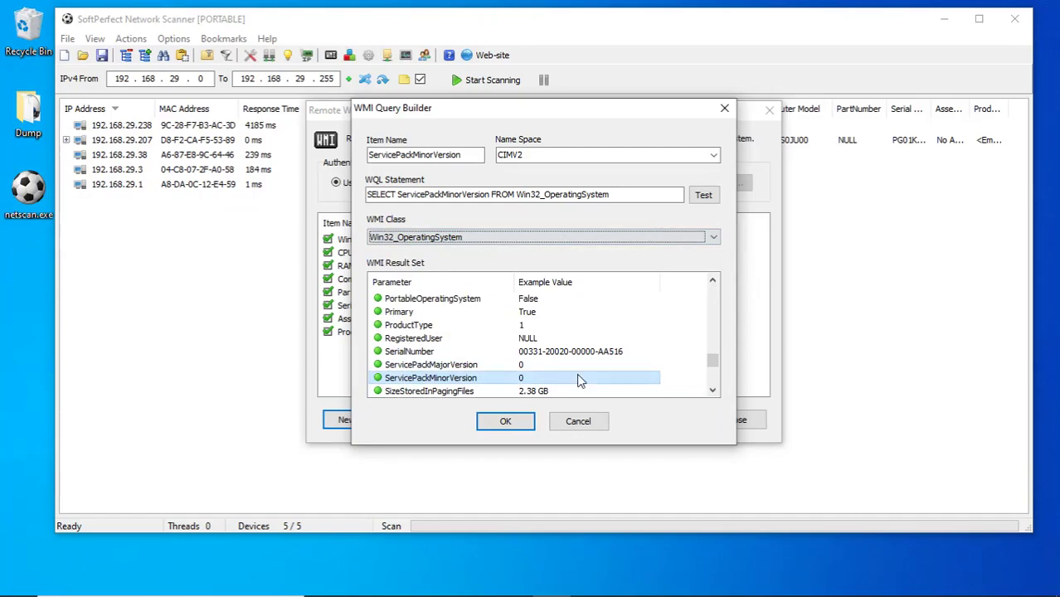
pyautogui.click(579, 421)
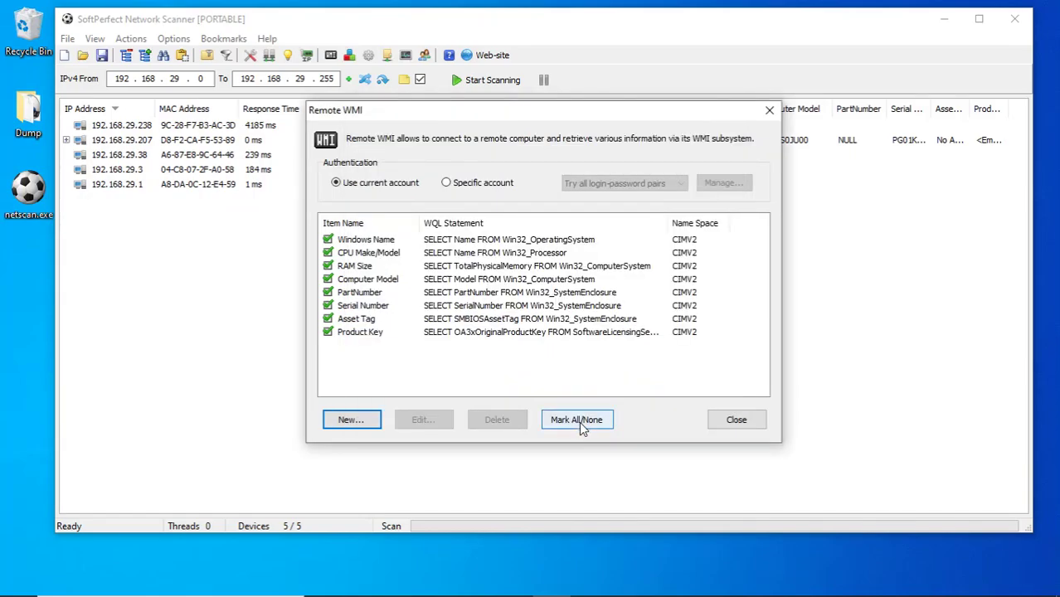
# Close Remote WMI, then inspect a new Remote Registry item's root choices and cancel it.
pyautogui.click(740, 421)
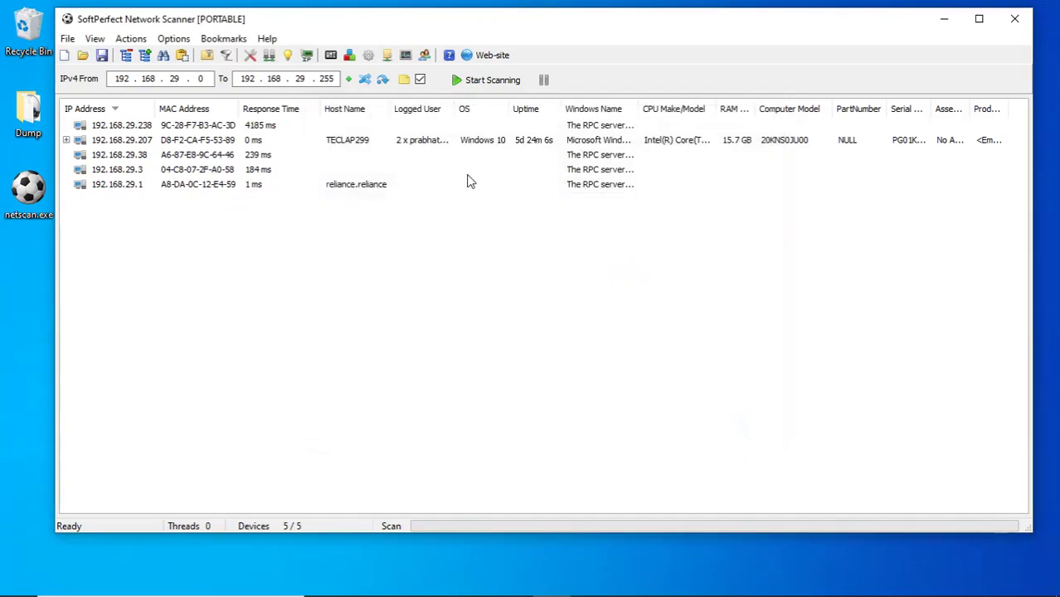
pyautogui.click(349, 55)
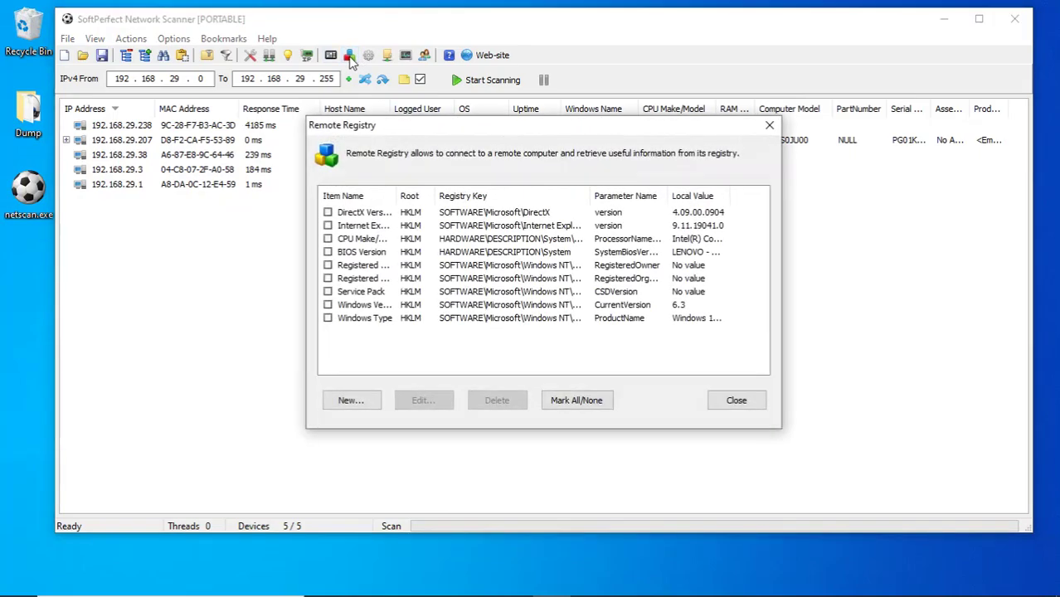
pyautogui.click(361, 401)
pyautogui.click(581, 202)
pyautogui.click(581, 202)
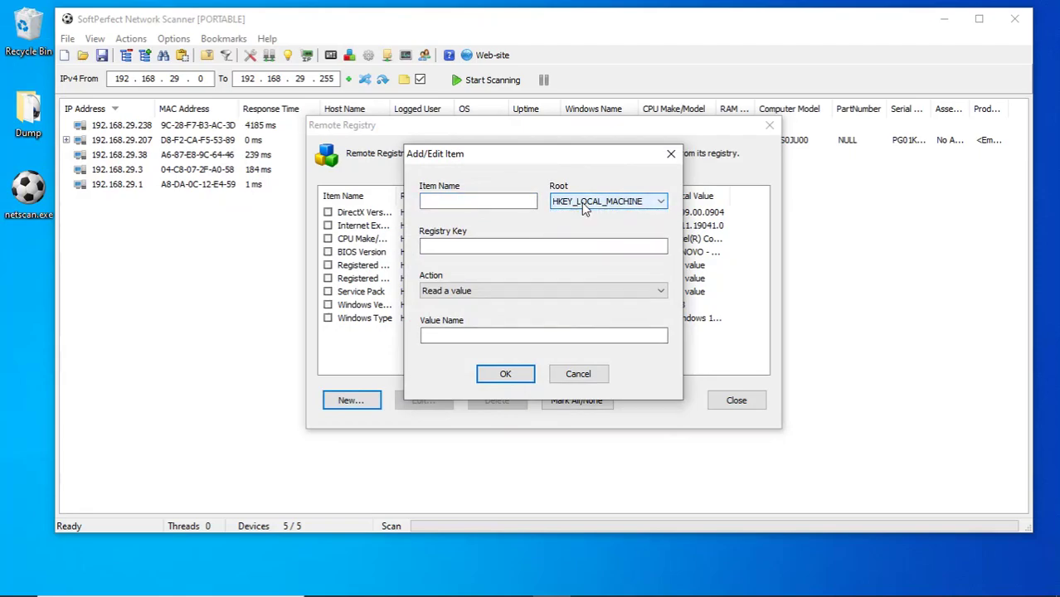
pyautogui.click(569, 374)
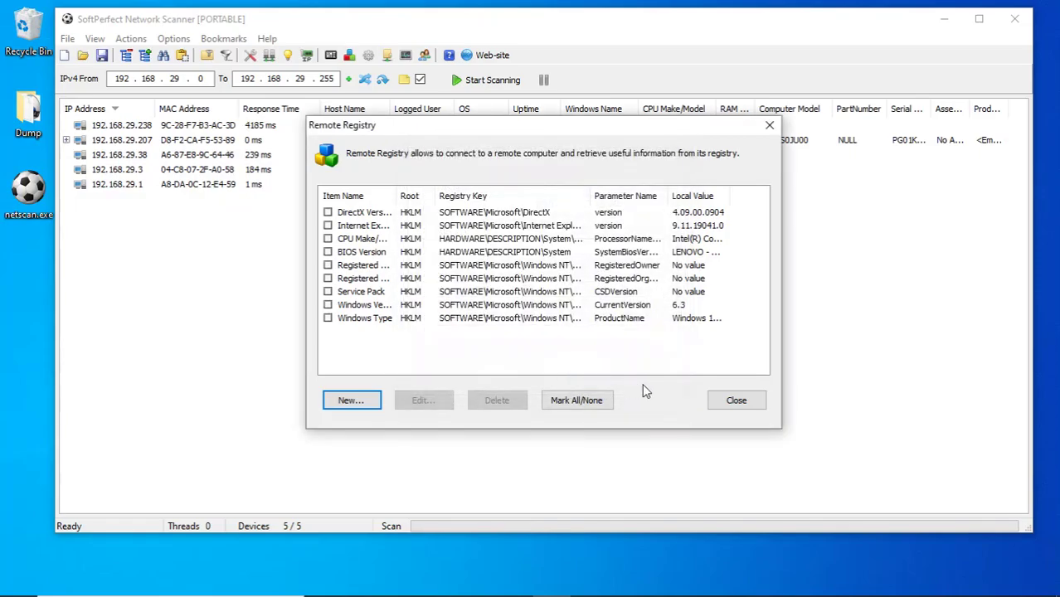
pyautogui.click(723, 401)
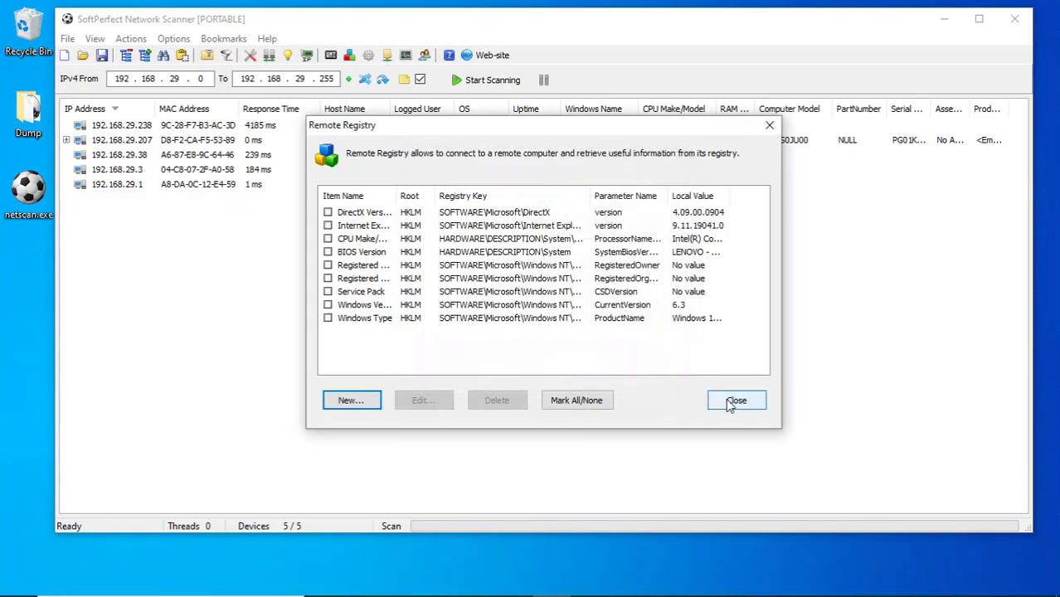
# Start a new Remote Services item and keep Service Status as its property.
pyautogui.click(368, 58)
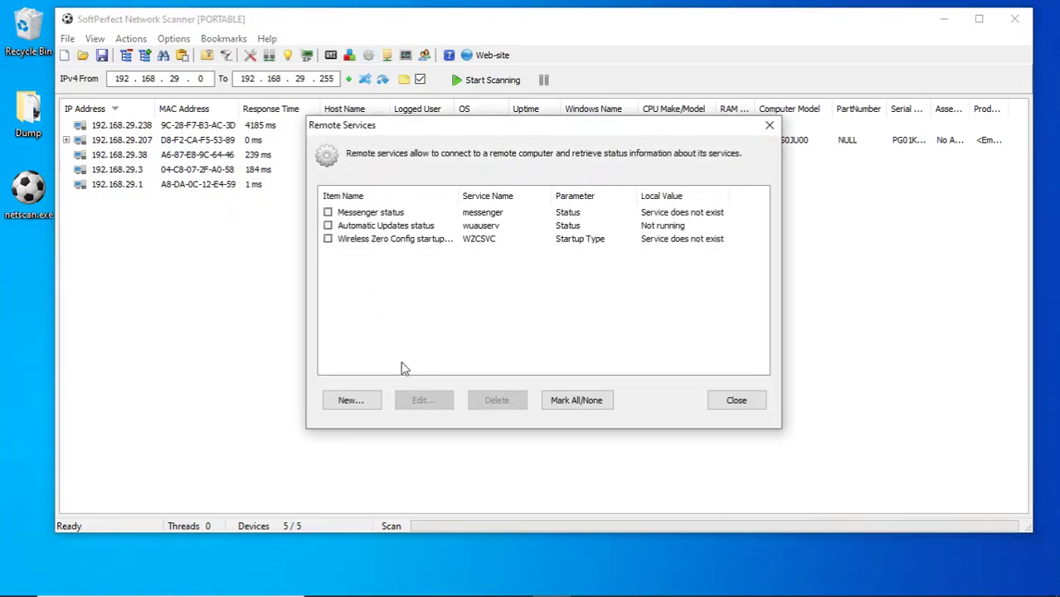
pyautogui.click(369, 401)
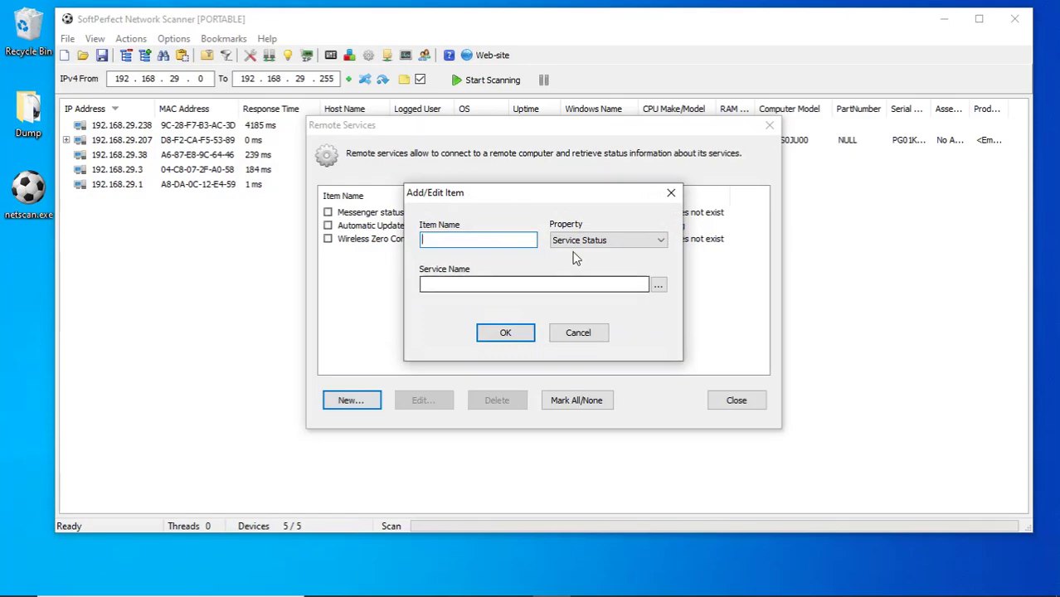
pyautogui.click(602, 243)
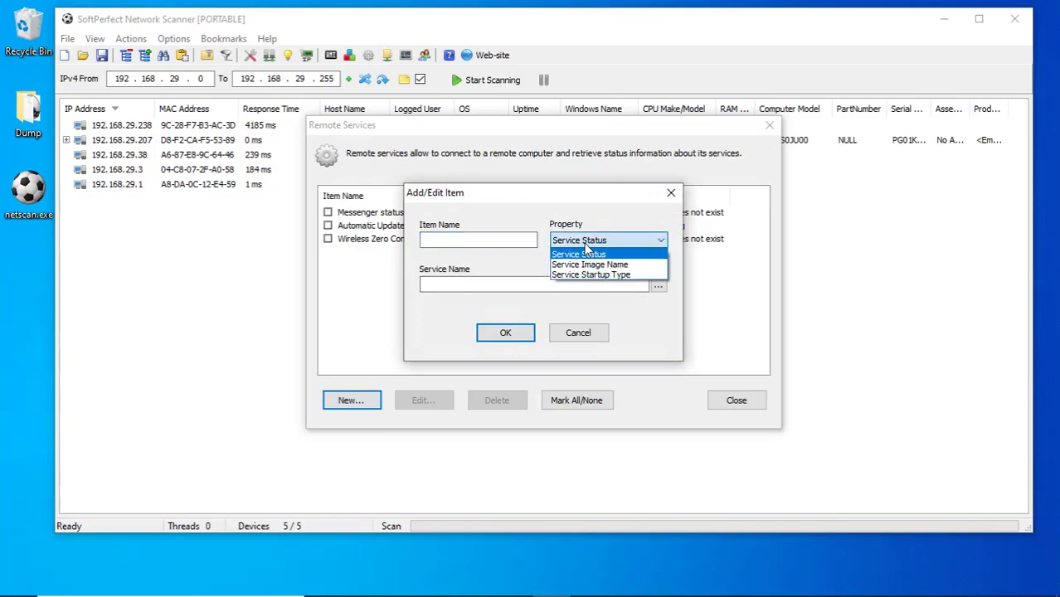
pyautogui.click(583, 240)
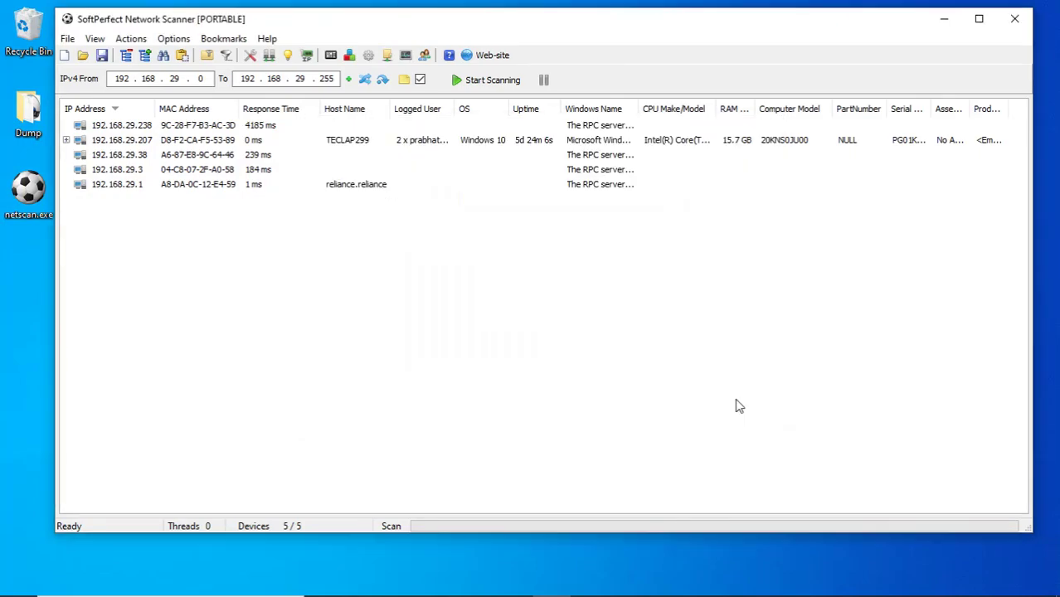